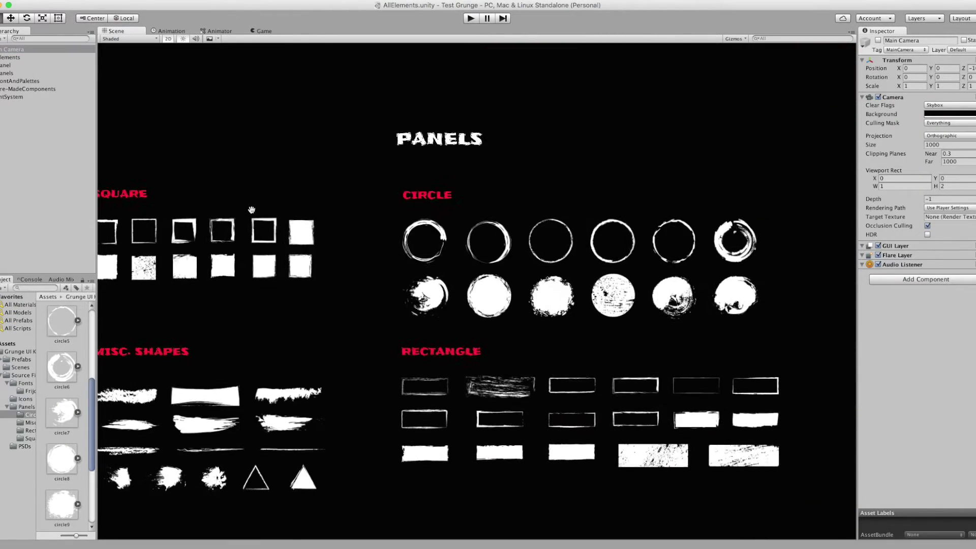
Step: Pan across the Misc. Shapes, font, palette and menu panels to reach the Square panels
left_click_drag(252, 210, 497, 201)
scroll(497, 200, "up", 5)
left_click_drag(451, 336, 464, 224)
mouse_move(508, 503)
left_mouse_down()
mouse_move(517, 223)
mouse_move(560, 447)
mouse_move(448, 331)
left_mouse_up()
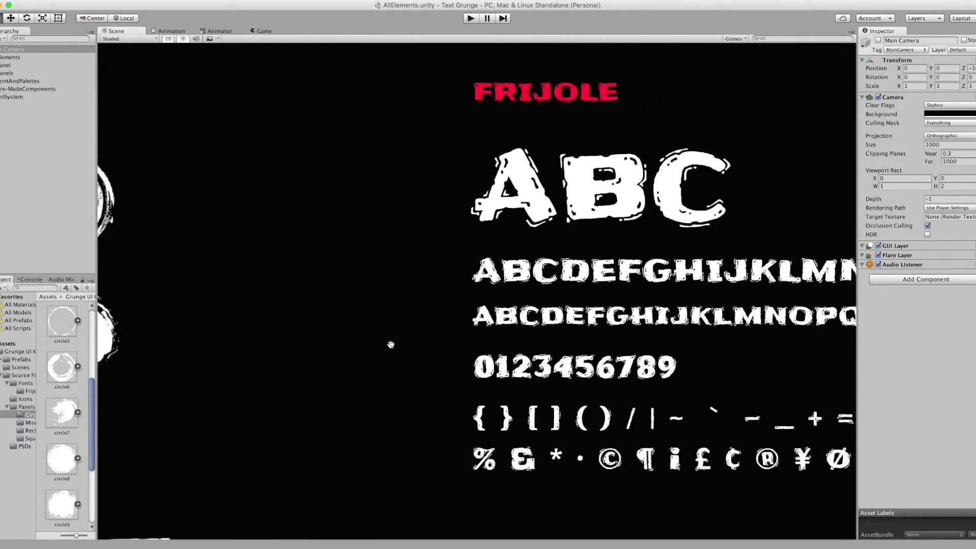
left_click_drag(771, 206, 135, 342)
mouse_move(488, 344)
left_mouse_down()
mouse_move(562, 183)
mouse_move(322, 361)
mouse_move(416, 302)
mouse_move(284, 284)
mouse_move(549, 429)
mouse_move(544, 383)
mouse_move(464, 295)
left_mouse_up()
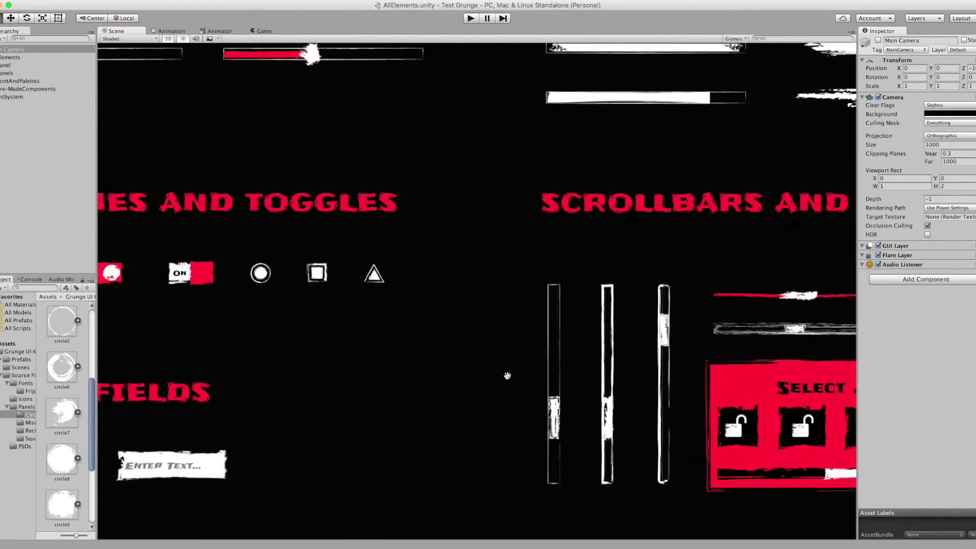
scroll(540, 370, "down", 3)
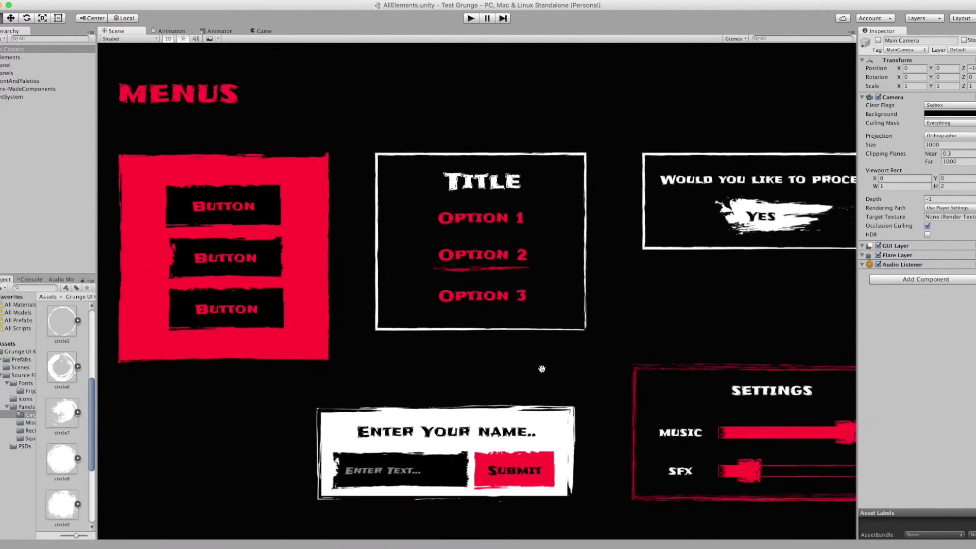
left_click_drag(708, 322, 236, 327)
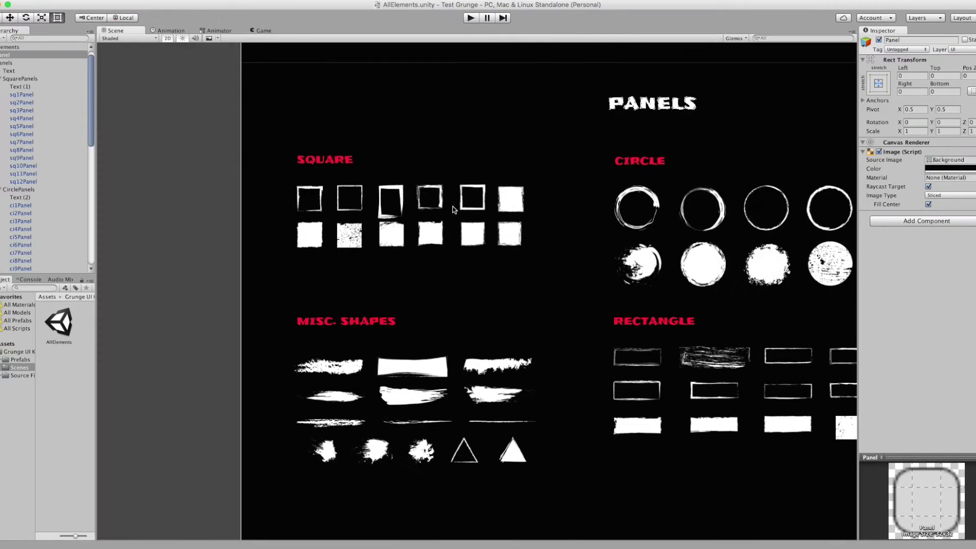
scroll(452, 206, "up", 5)
left_click_drag(457, 145, 594, 322)
Step: Stretch sq4Panel tall to 229×450, widen sq6Panel into a bar, and lengthen a lower-row square
left_click(548, 295)
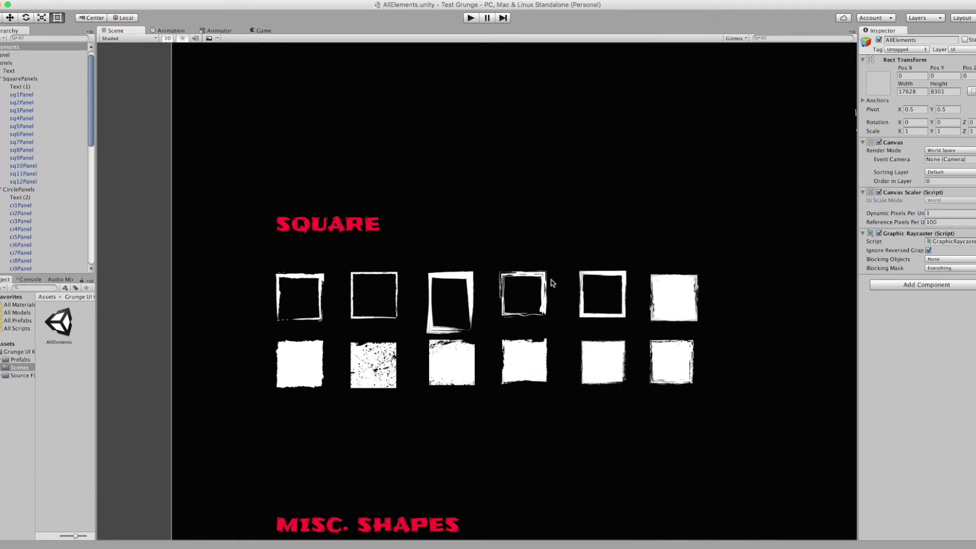
mouse_move(547, 273)
left_mouse_down()
mouse_move(606, 224)
mouse_move(558, 203)
left_mouse_up()
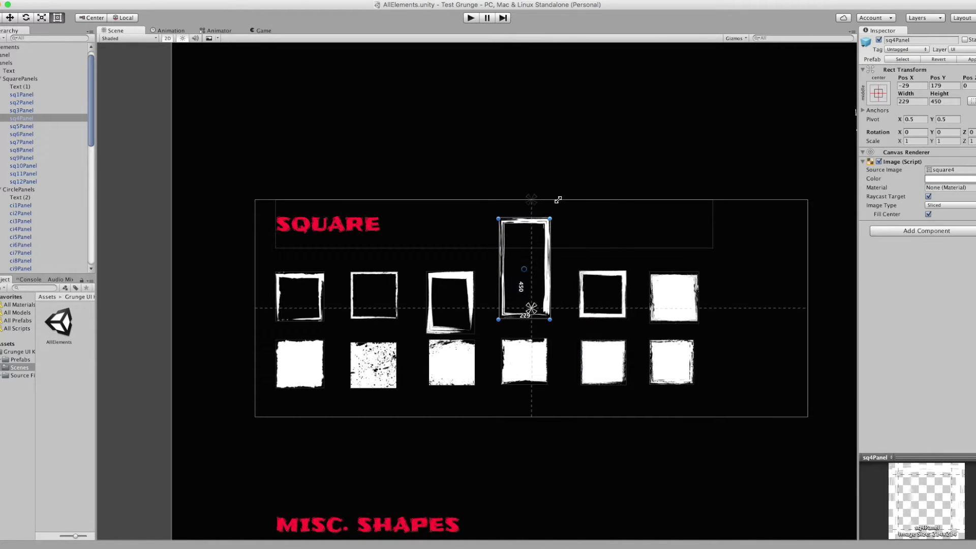
left_click(674, 297)
left_click_drag(698, 297, 786, 291)
left_click(608, 381)
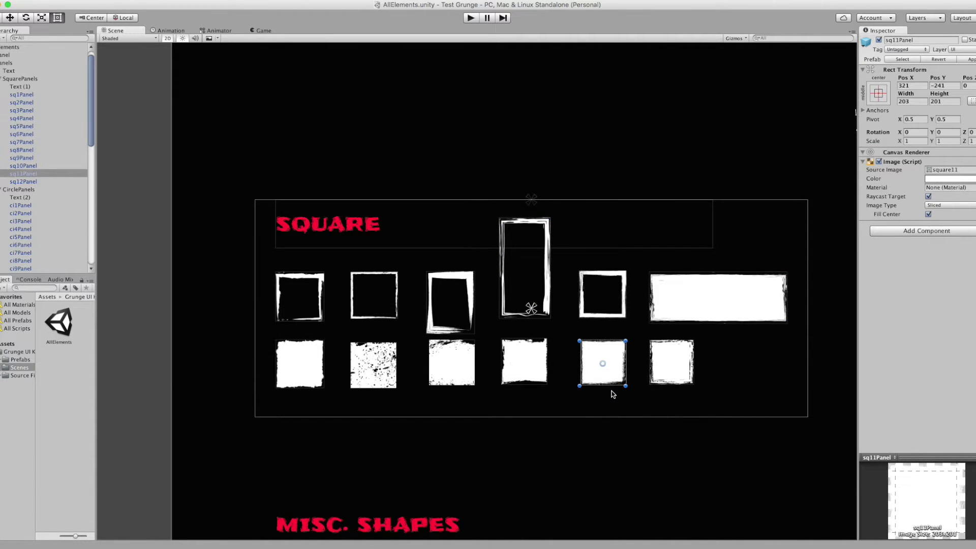
left_click_drag(614, 391, 609, 415)
left_click(748, 447)
Step: Shrink circle ci1Panel, and shrink filled circle ci8Panel and nest it inside the ci3 ring
middle_click_drag(767, 444, 191, 364)
left_click(377, 250)
left_click_drag(380, 221, 345, 248)
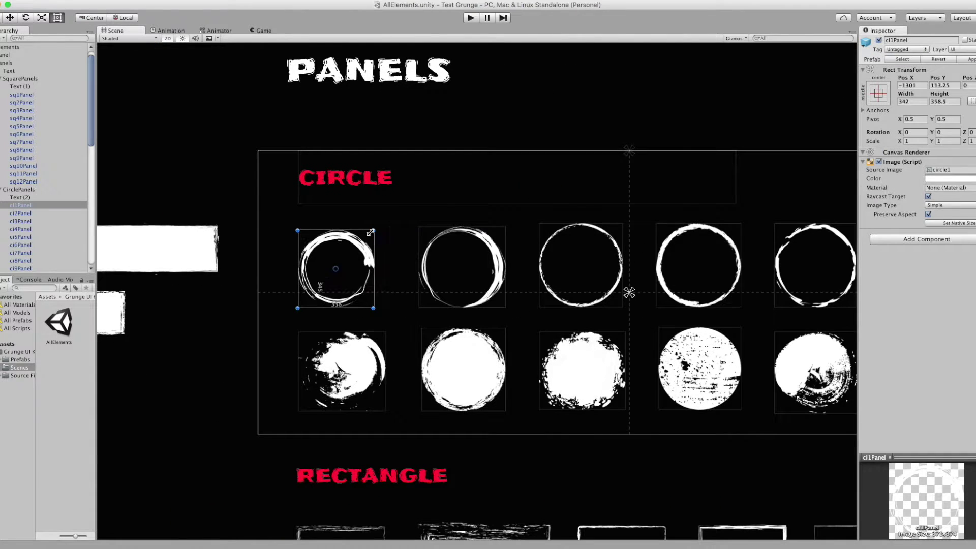
left_click(485, 366)
mouse_move(506, 329)
left_mouse_down()
mouse_move(441, 372)
mouse_move(582, 271)
left_mouse_up()
Step: Move on to the Rectangle panels and select the middle outlined rectangle re8Panel
left_click(504, 431)
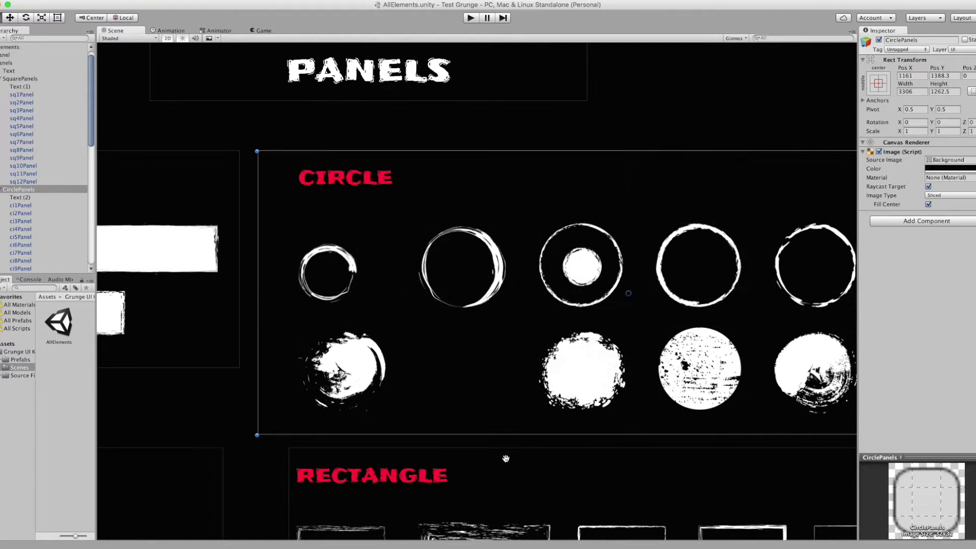
middle_click_drag(505, 451, 482, 273)
left_click(453, 367)
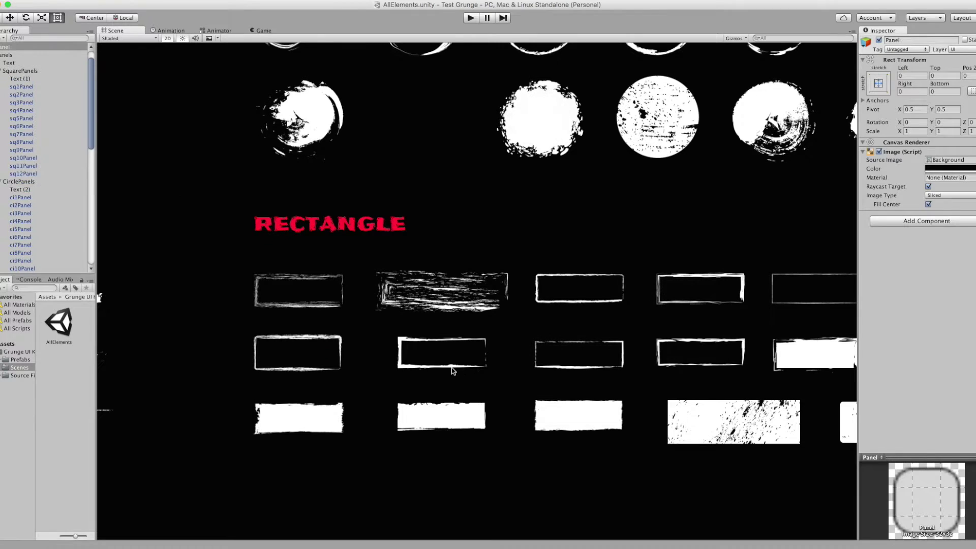
Step: Widen re8Panel to 543×145, narrow re17Panel to 100×178 and shrink the speckled re12Panel to 401×131
left_click_drag(486, 370, 518, 367)
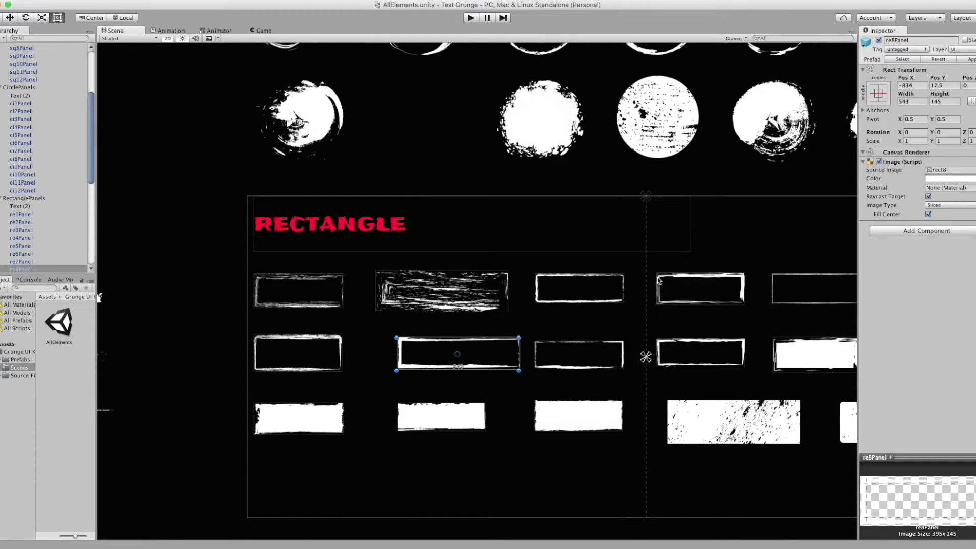
left_click(578, 415)
mouse_move(622, 401)
left_mouse_down()
mouse_move(591, 412)
mouse_move(553, 393)
left_mouse_up()
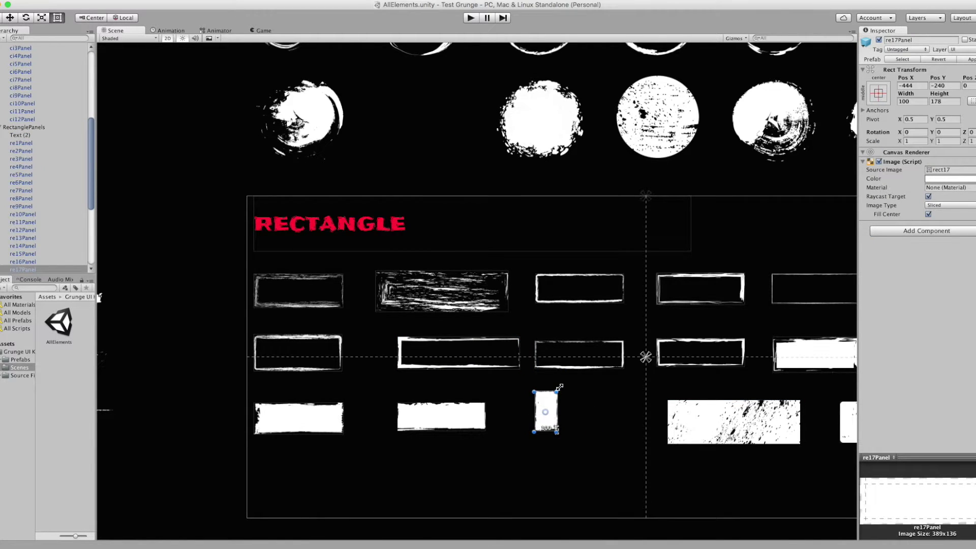
left_click(721, 407)
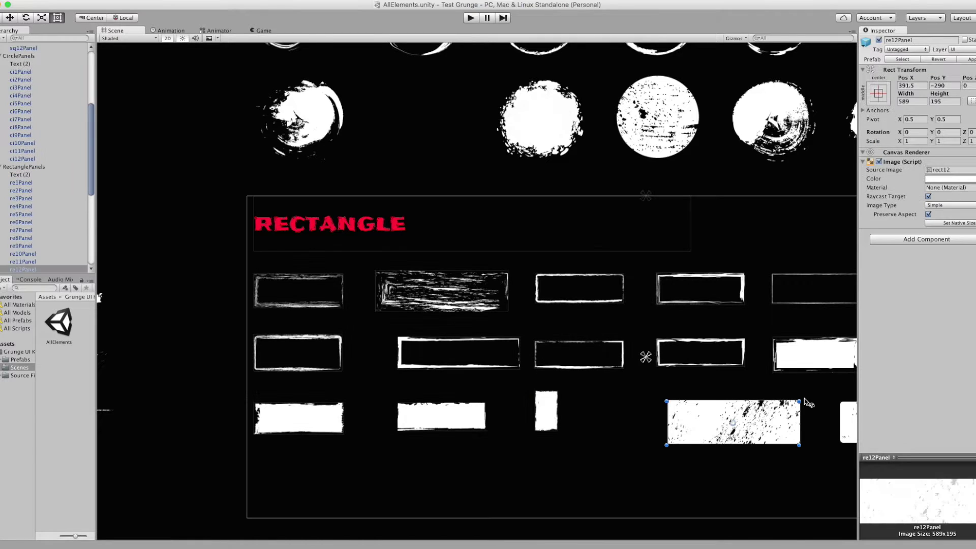
left_click_drag(798, 402, 755, 410)
left_click_drag(691, 437, 702, 428)
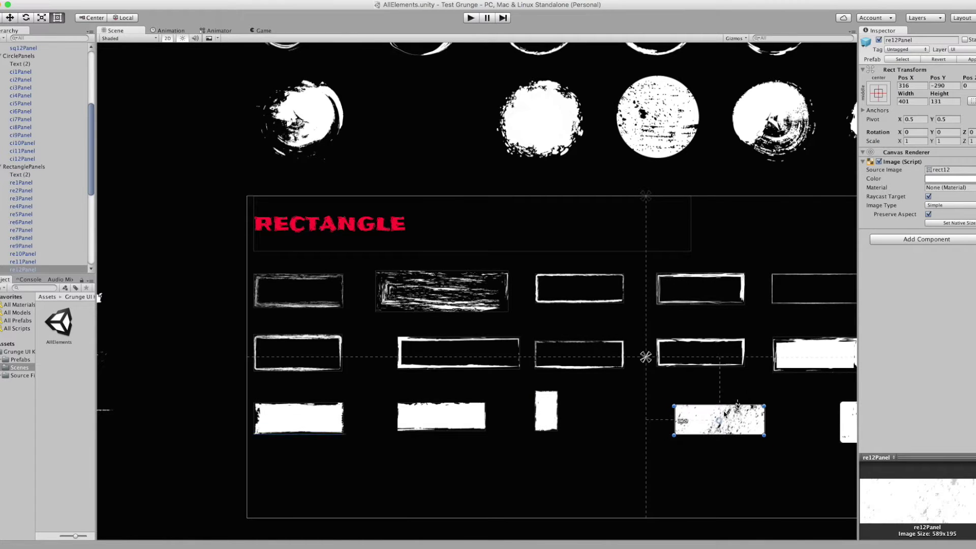
left_click(610, 445)
scroll(600, 356, "left", 10)
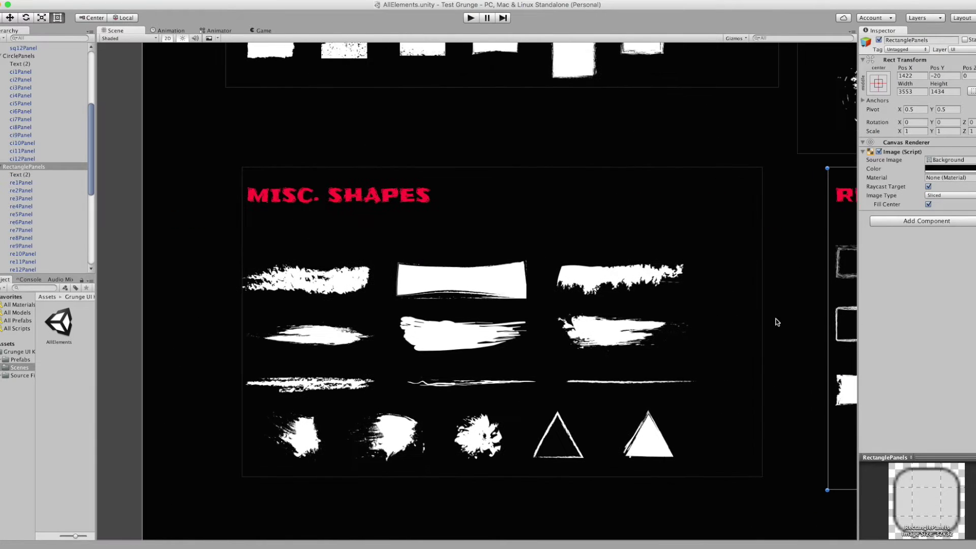
Step: Shrink the banner to 390×98, enlarge the brush stroke to 805×187, and shrink the triangle to 148×180
left_click(504, 284)
left_click_drag(526, 261, 477, 277)
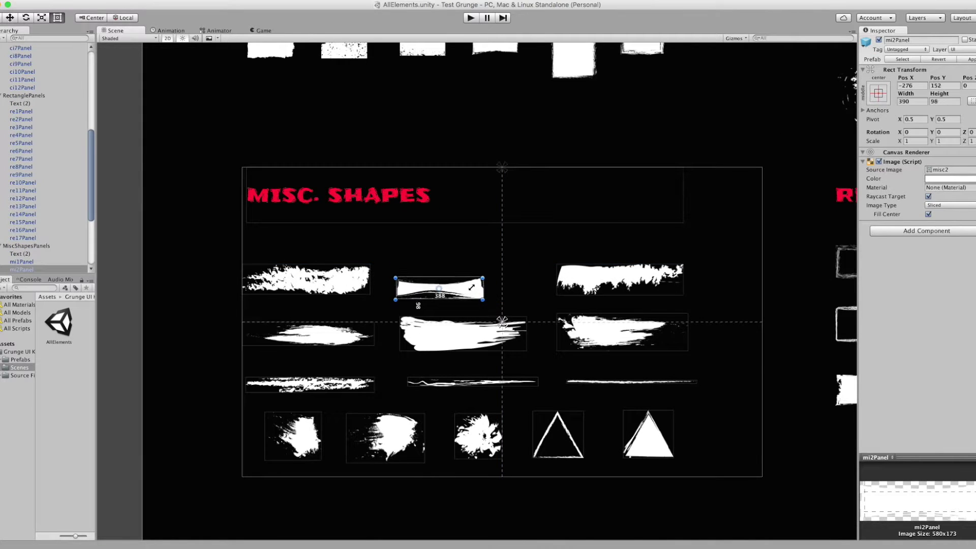
left_click(454, 340)
left_click_drag(528, 316, 588, 306)
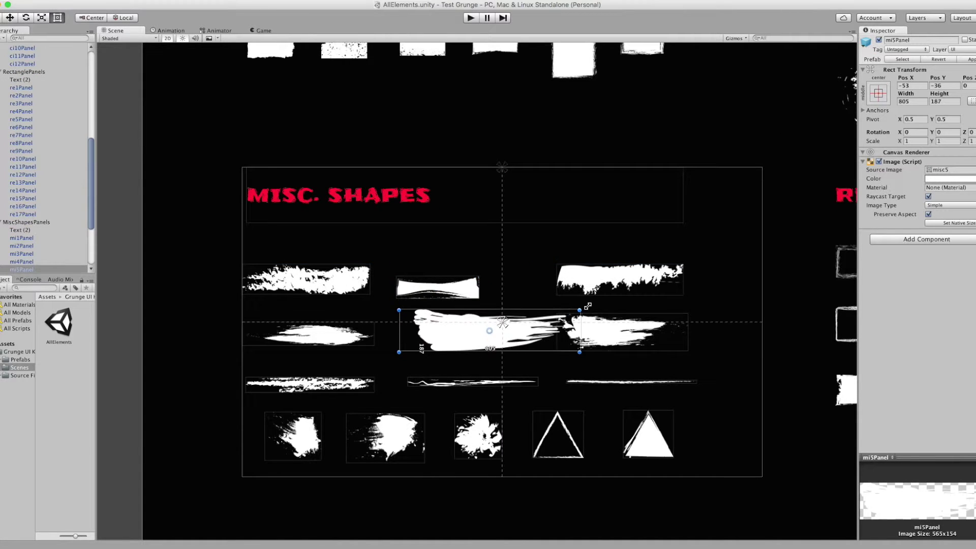
left_click(664, 433)
left_click_drag(673, 411, 657, 422)
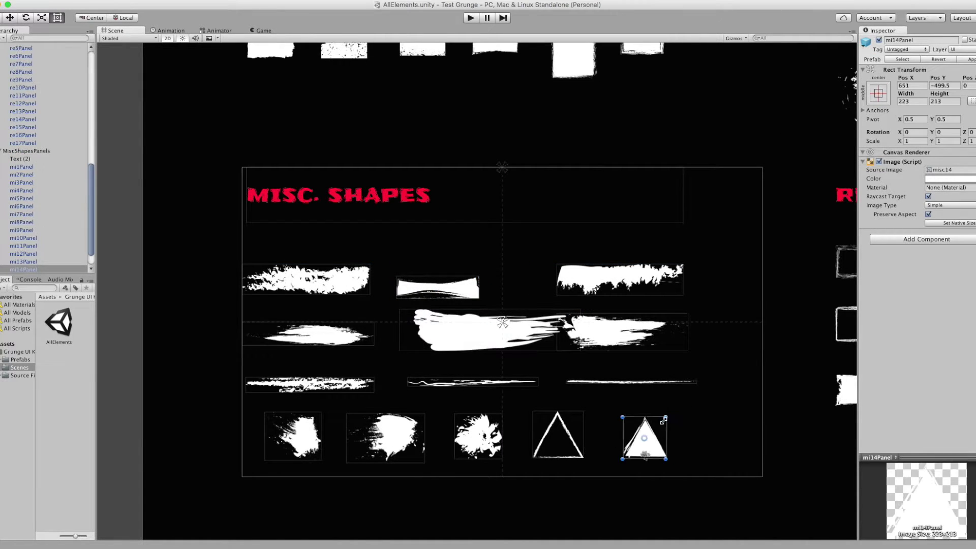
Step: Check the Misc. Shapes group and thin line shape, then view all four panel sections
left_click(634, 385)
left_click(633, 385)
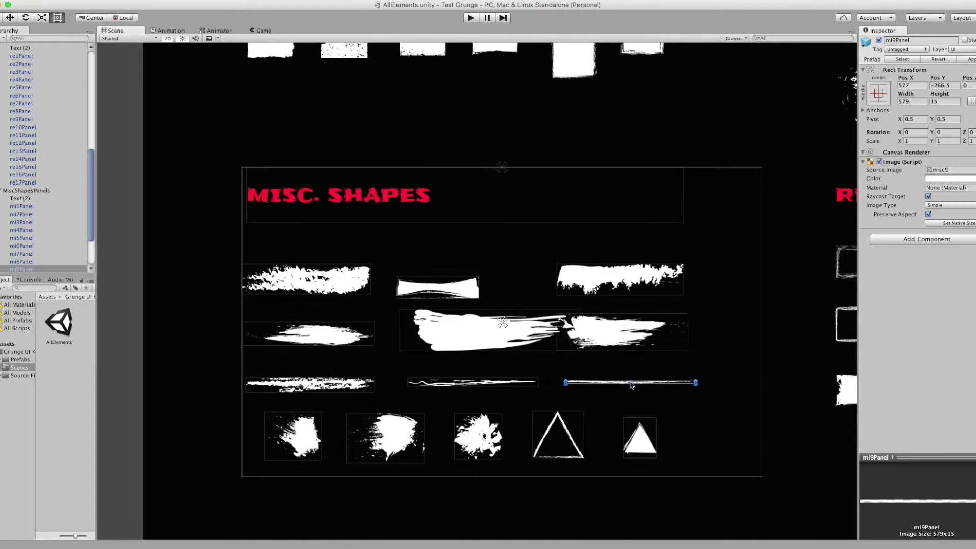
left_click(701, 374)
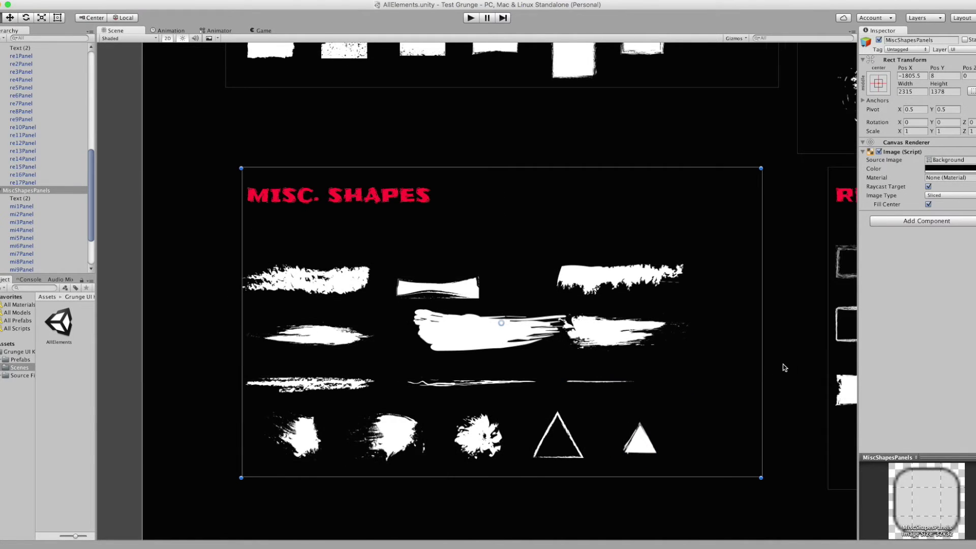
middle_click_drag(784, 367, 626, 395)
scroll(627, 392, "down", 3)
Step: Move an outlined rectangle panel down into the empty area below the shape sections
scroll(630, 379, "down", 2)
scroll(630, 379, "down", 1)
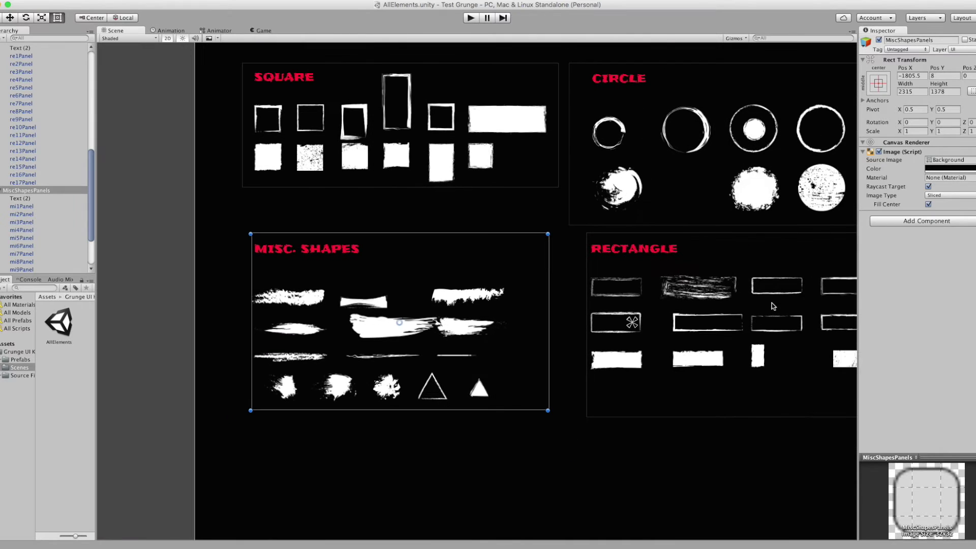
left_click(773, 294)
left_click(775, 294)
left_click(767, 320)
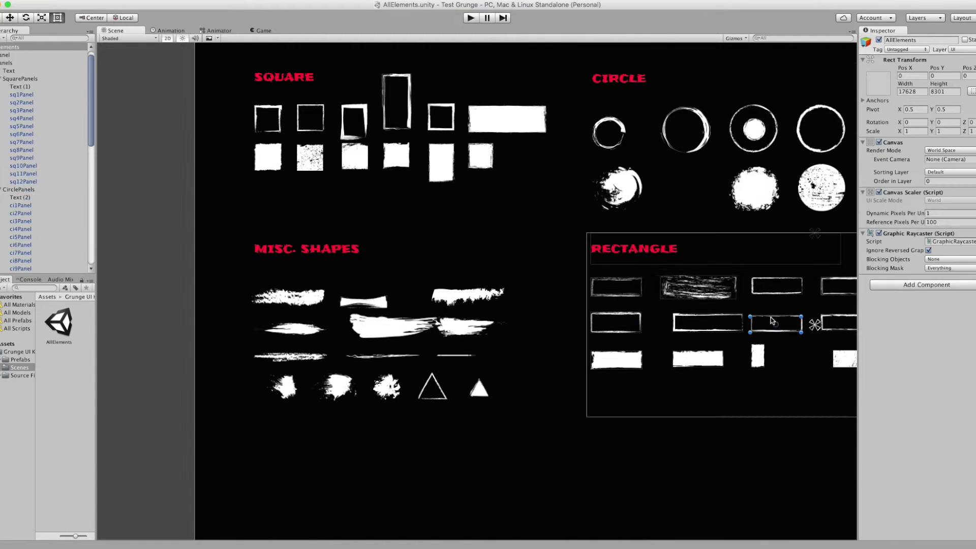
mouse_move(768, 320)
left_mouse_down()
mouse_move(529, 491)
mouse_move(615, 435)
left_mouse_up()
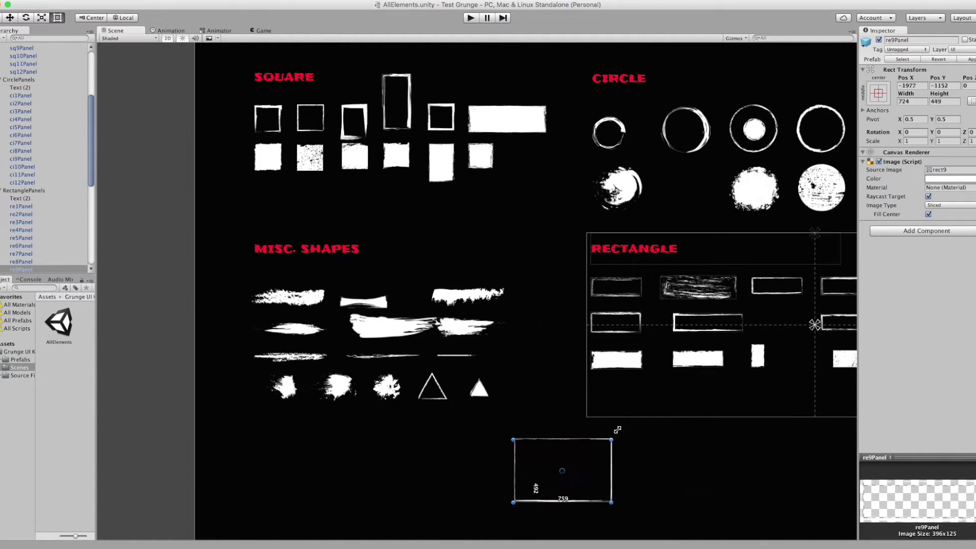
Step: Place the small outlined circle and the white grunge circle inside the bottom rectangle box
left_click(623, 131)
left_click_drag(623, 130, 554, 470)
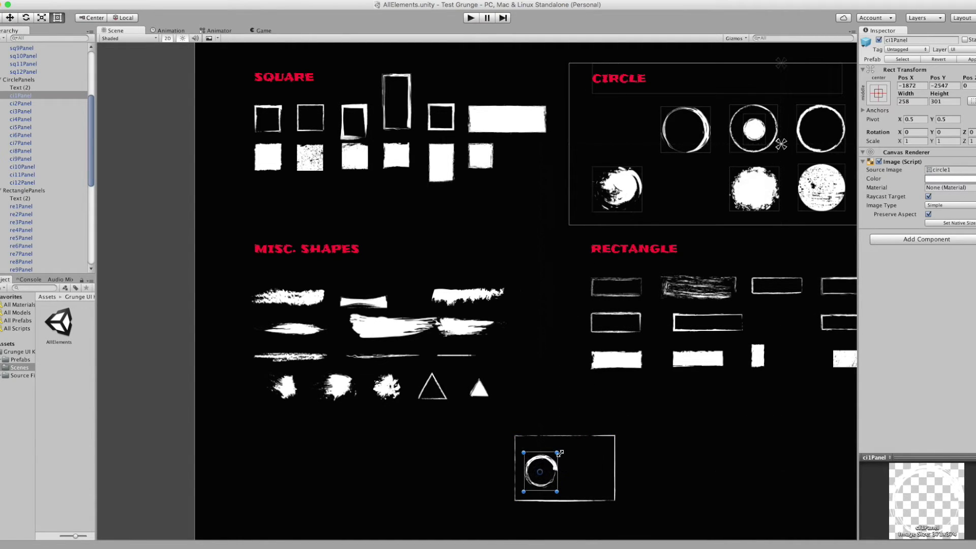
left_click(615, 463)
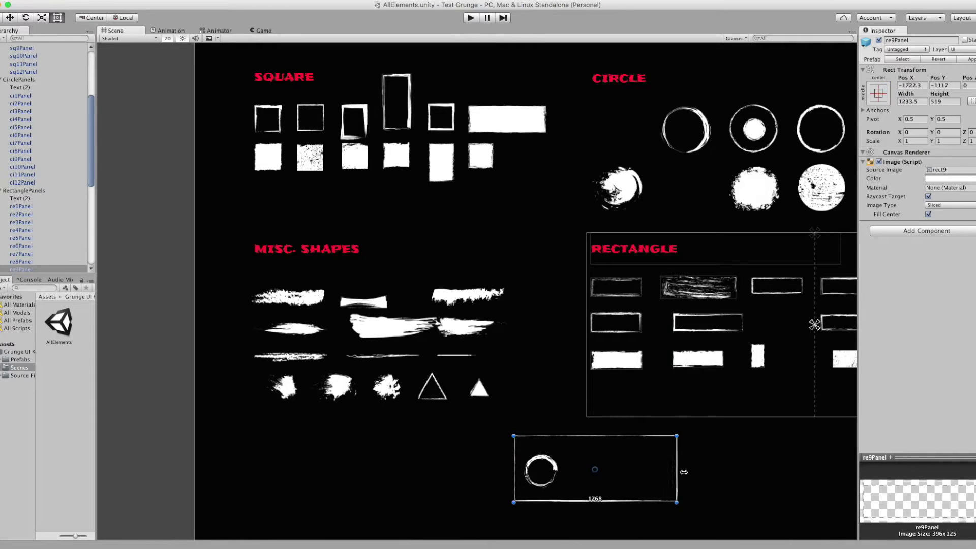
left_click(555, 461)
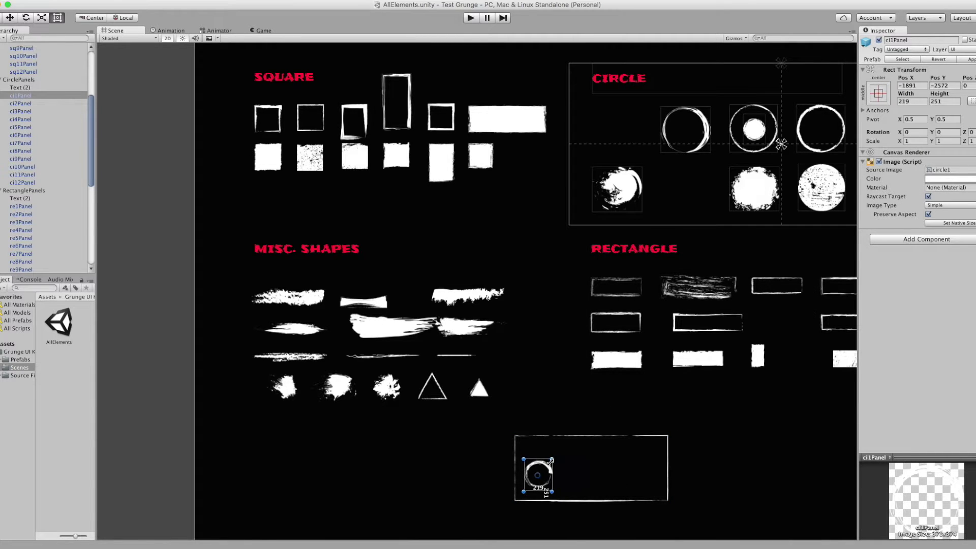
left_click(765, 186)
left_click_drag(765, 186, 589, 470)
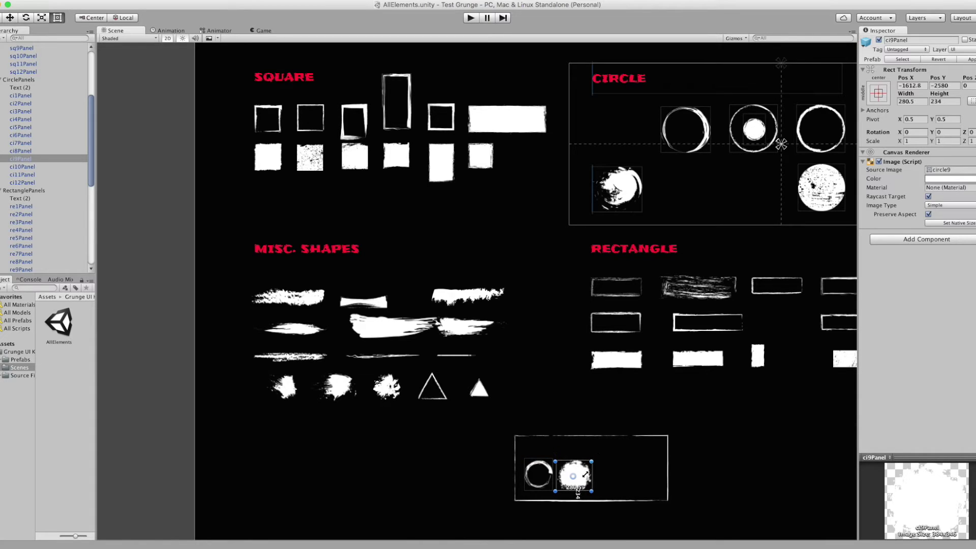
left_click(478, 391)
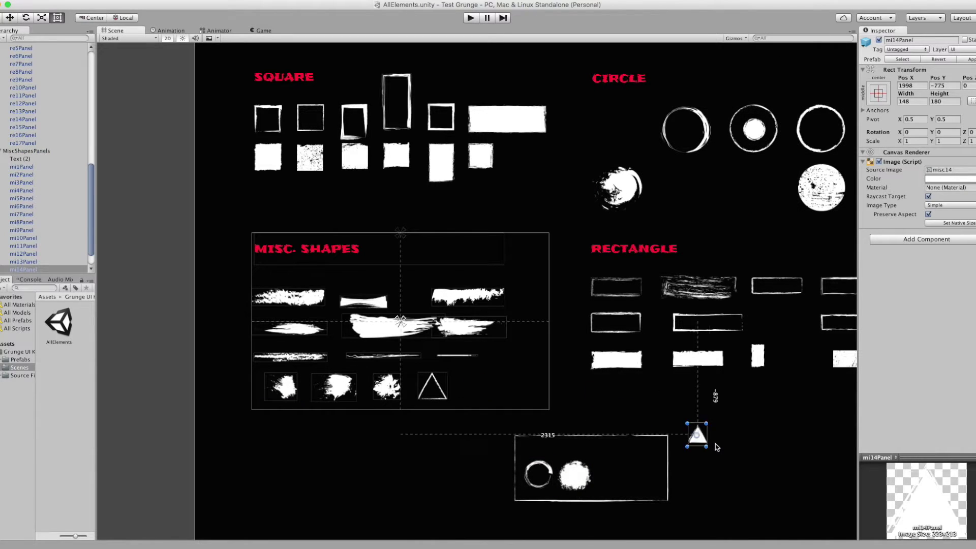
left_click(691, 463)
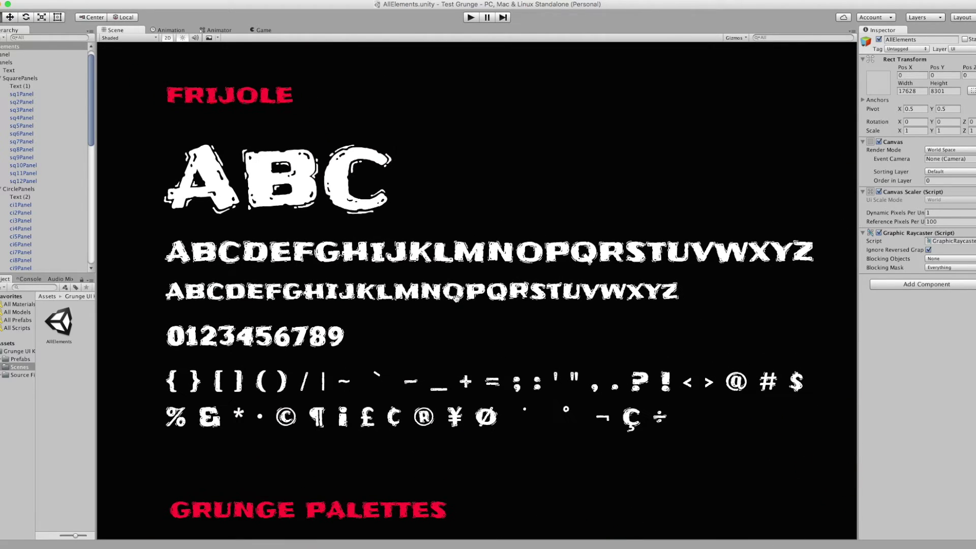
scroll(432, 362, "down", 10)
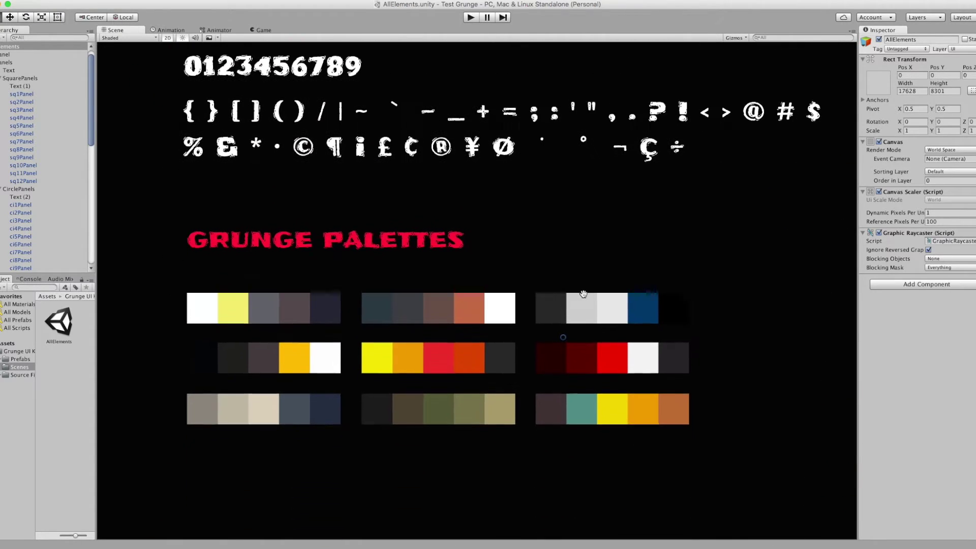
left_click(314, 308)
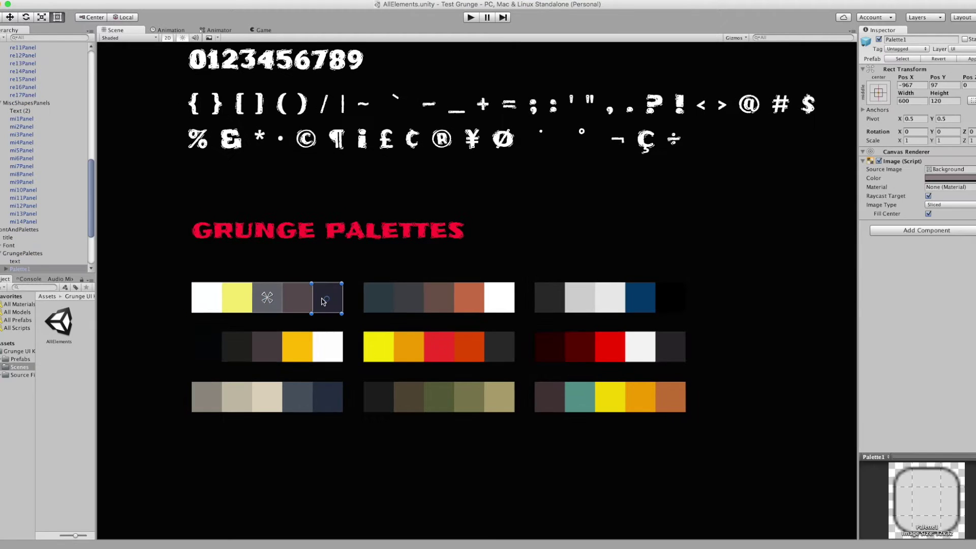
left_click(320, 304)
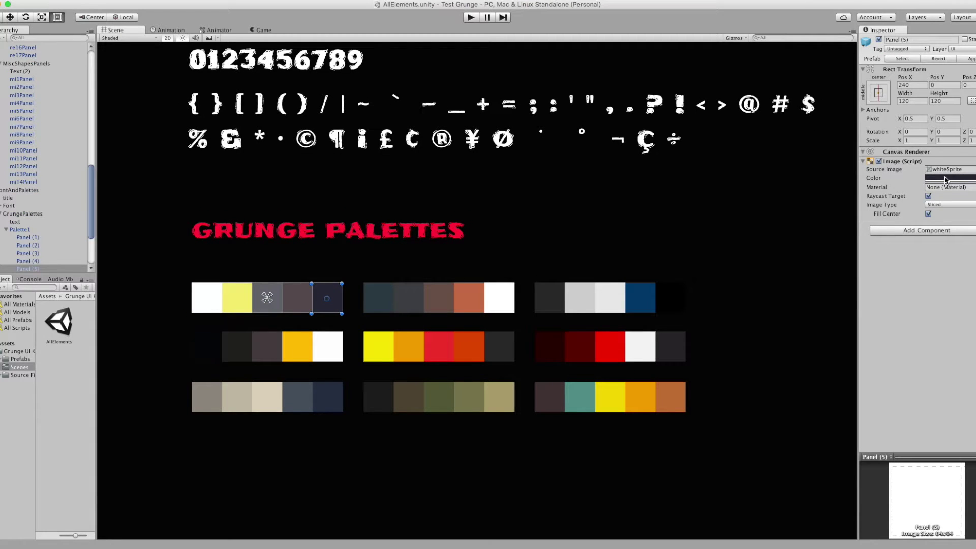
left_click(508, 320)
left_click(378, 347)
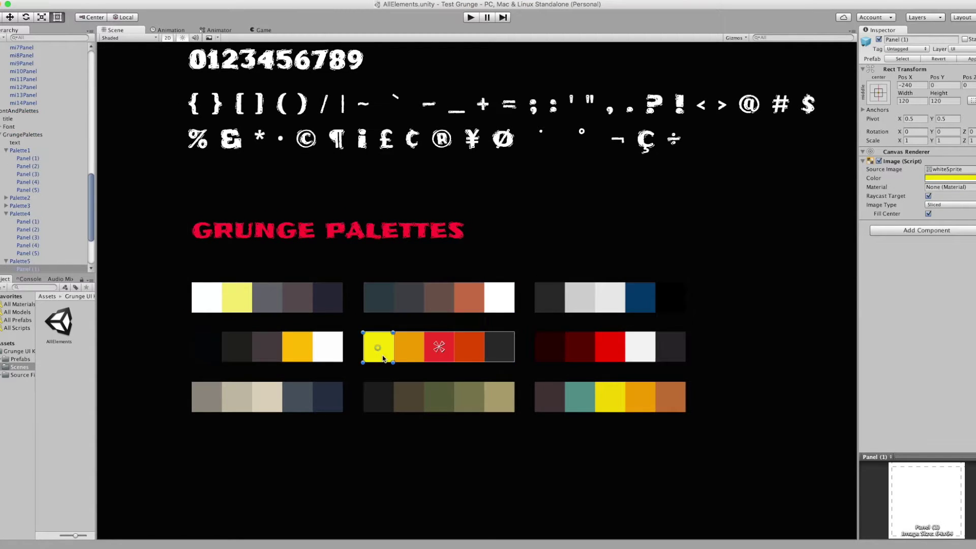
left_click(597, 398)
Step: Enlarge the unlock icon ic4 to 233×194 and shrink the share icon to 66×99
scroll(707, 303, "right", 10)
scroll(755, 346, "right", 3)
left_click(569, 264)
scroll(575, 270, "up", 3)
scroll(576, 269, "up", 3)
scroll(631, 281, "right", 5)
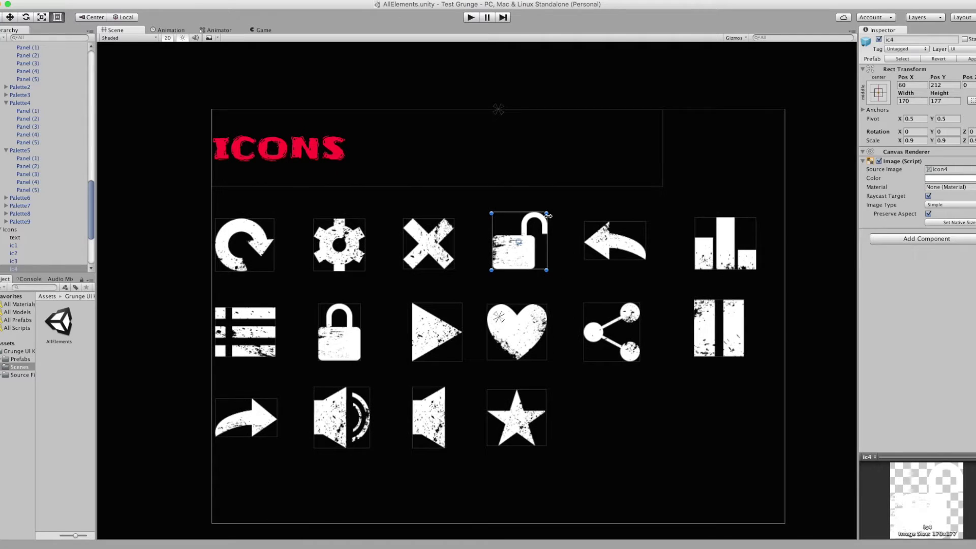
left_click_drag(547, 212, 569, 207)
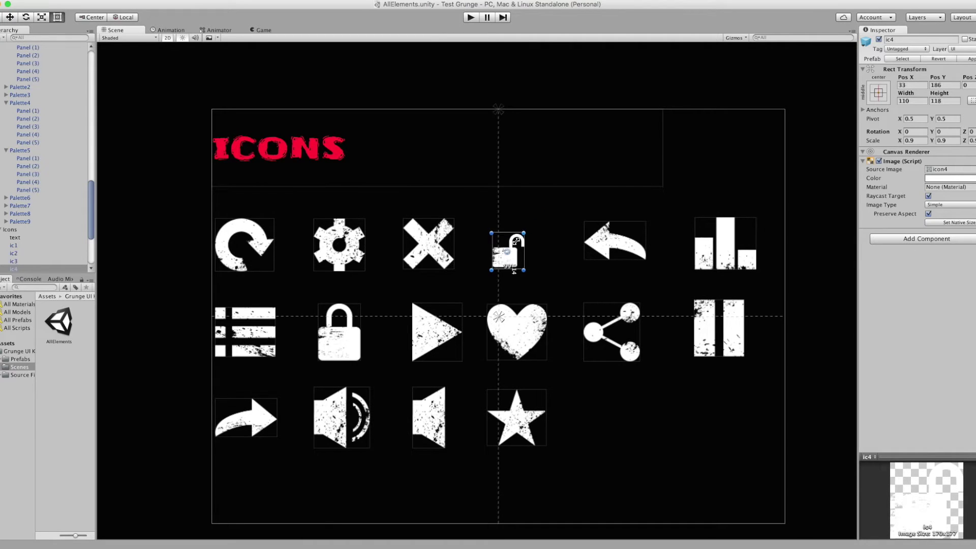
left_click(612, 340)
left_click_drag(639, 362, 604, 364)
Step: Shrink the speaker-with-waves icon and enlarge the star icon to 184×214
left_click(367, 401)
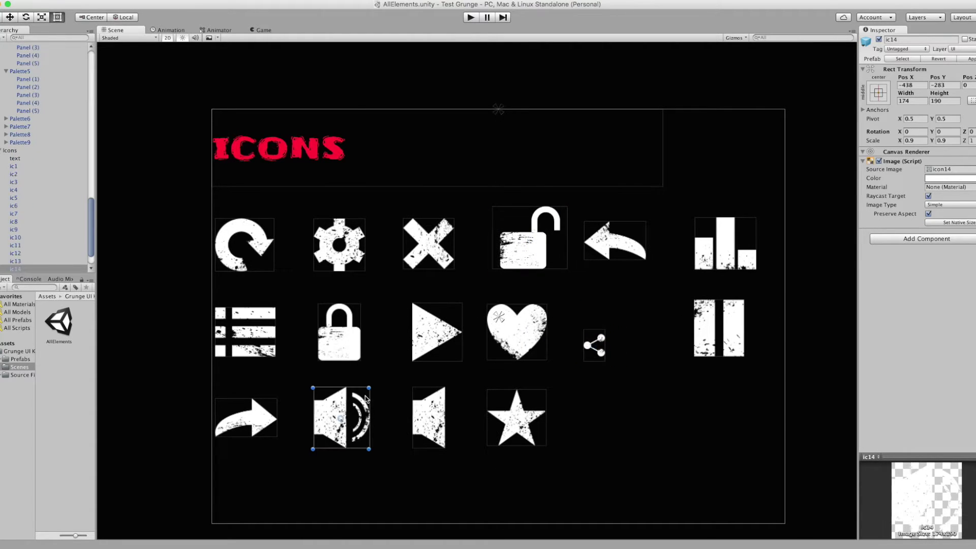
left_click_drag(371, 390, 357, 396)
left_click(536, 439)
mouse_move(546, 446)
left_mouse_down()
mouse_move(546, 460)
mouse_move(582, 481)
left_mouse_up()
Step: Pan across the icon grid and select the back-arrow icon
left_click(619, 446)
scroll(618, 447, "up", 2)
scroll(514, 338, "up", 2)
scroll(449, 270, "up", 3)
scroll(449, 269, "down", 1)
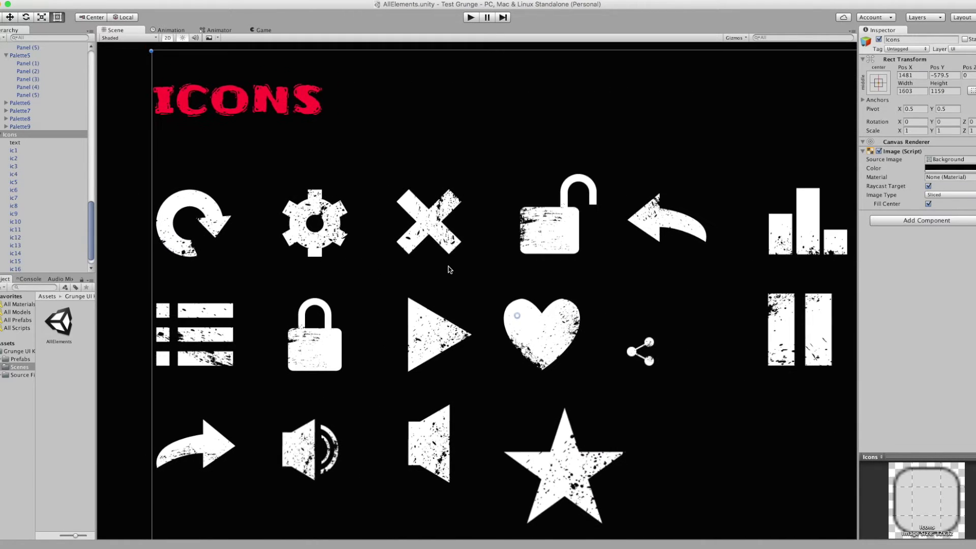
middle_click_drag(471, 298, 425, 277)
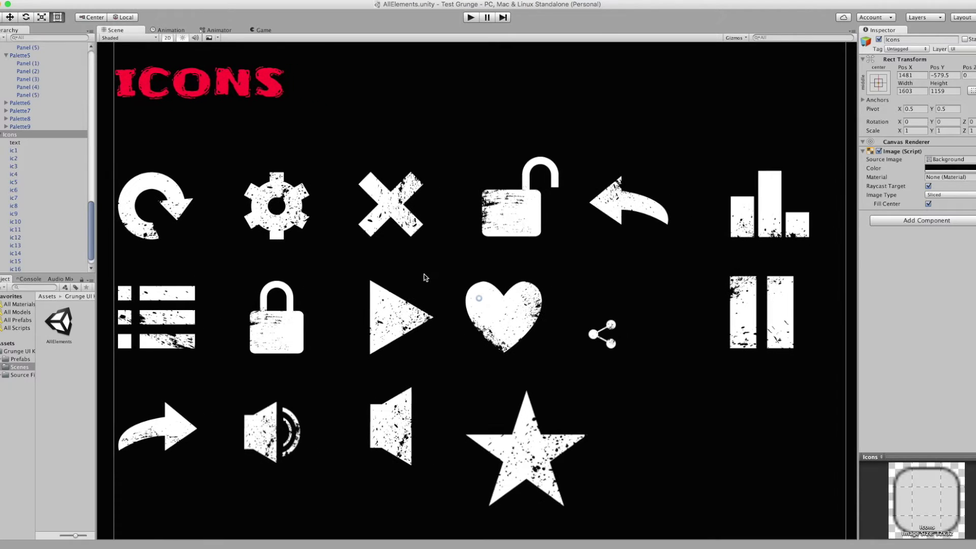
left_click(647, 202)
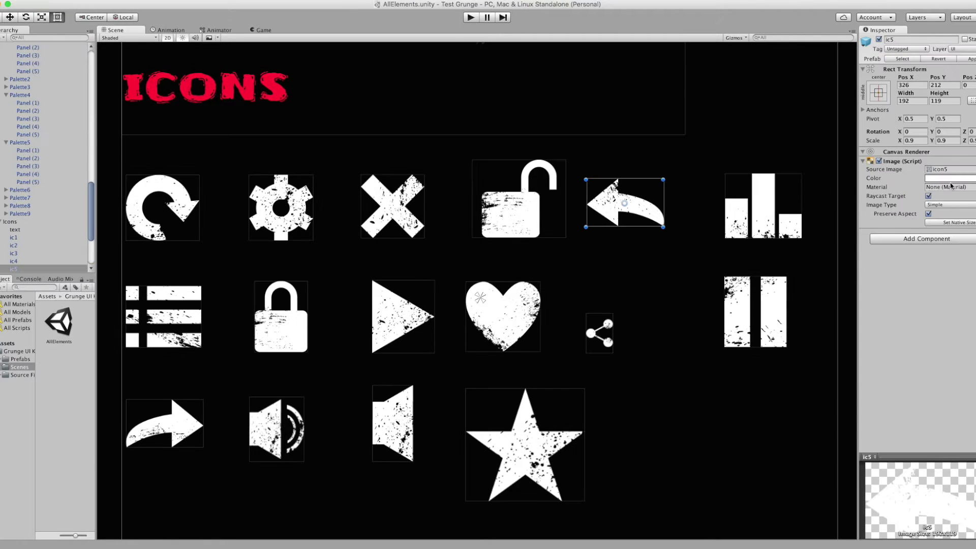
Step: Set the back-arrow icon's Image colour to magenta
left_click(949, 178)
left_click_drag(176, 168, 171, 189)
left_click(237, 286)
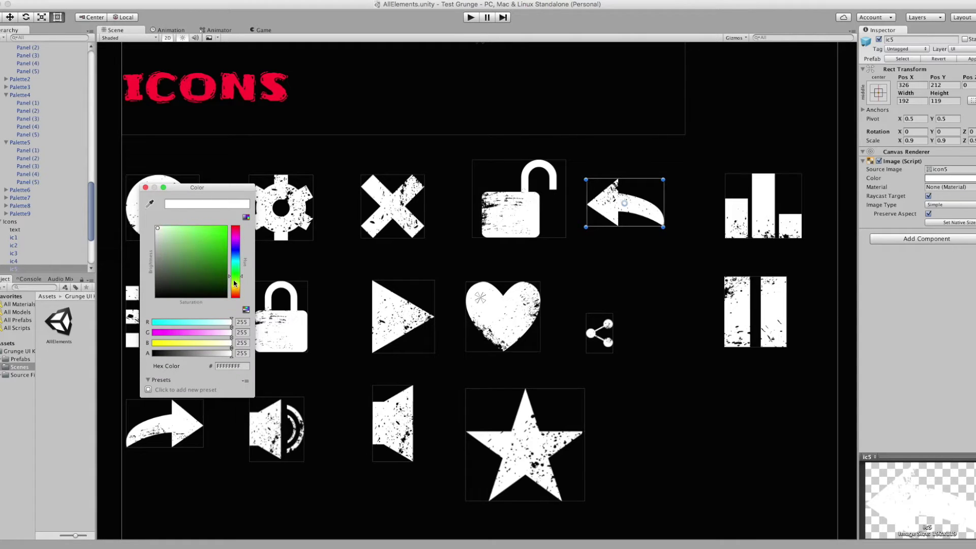
left_click(199, 244)
left_click_drag(235, 250, 235, 232)
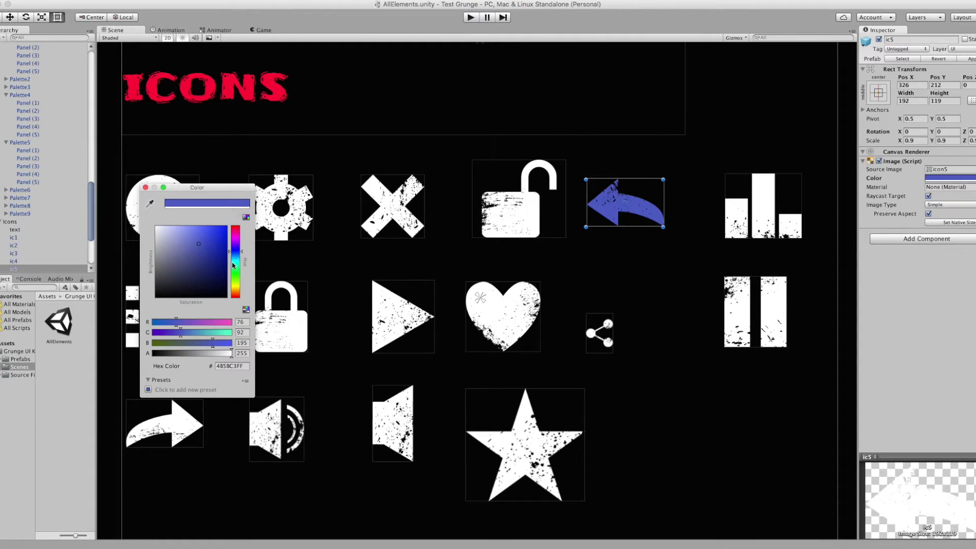
left_click(111, 159)
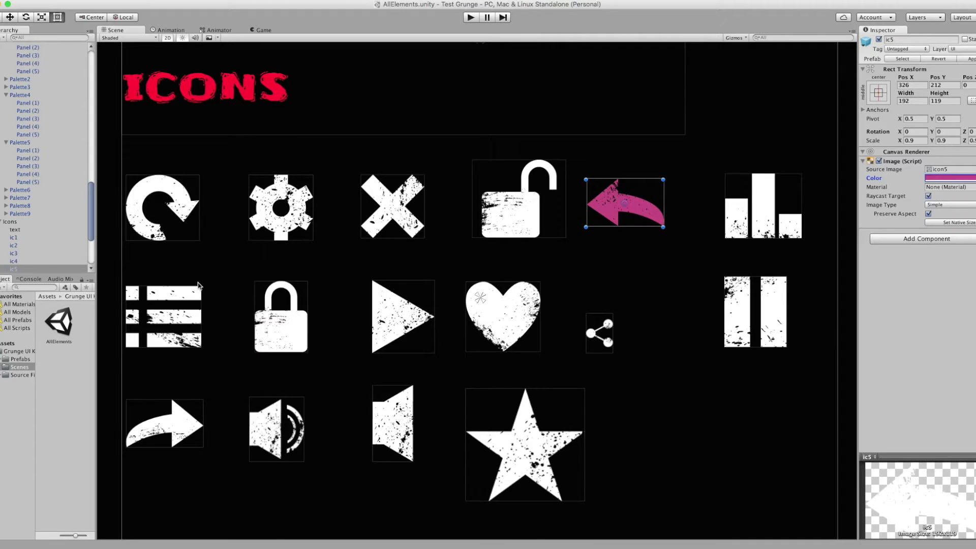
left_click(150, 209)
Step: Set the padlock icon's Image colour to orange
left_click(277, 331)
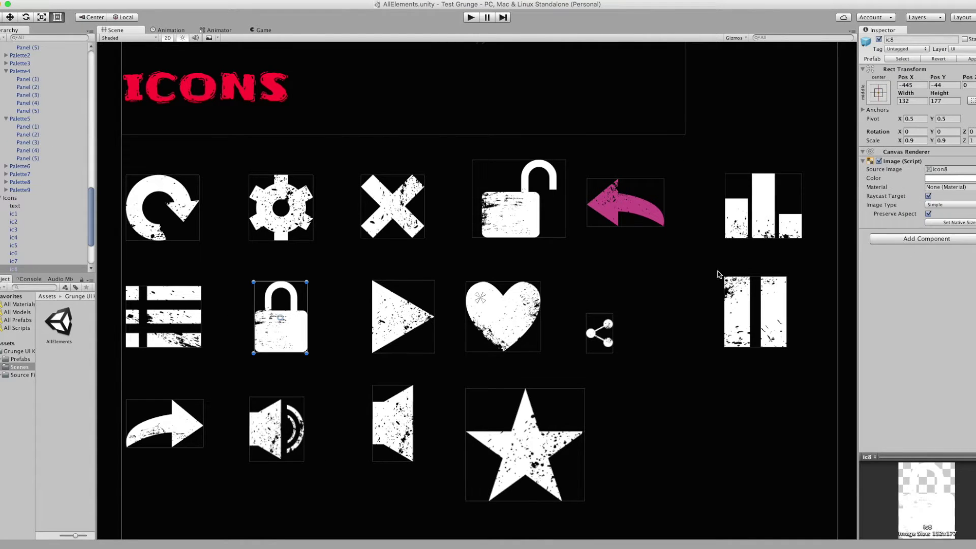
left_click(971, 181)
left_click_drag(235, 286, 236, 291)
left_click(209, 238)
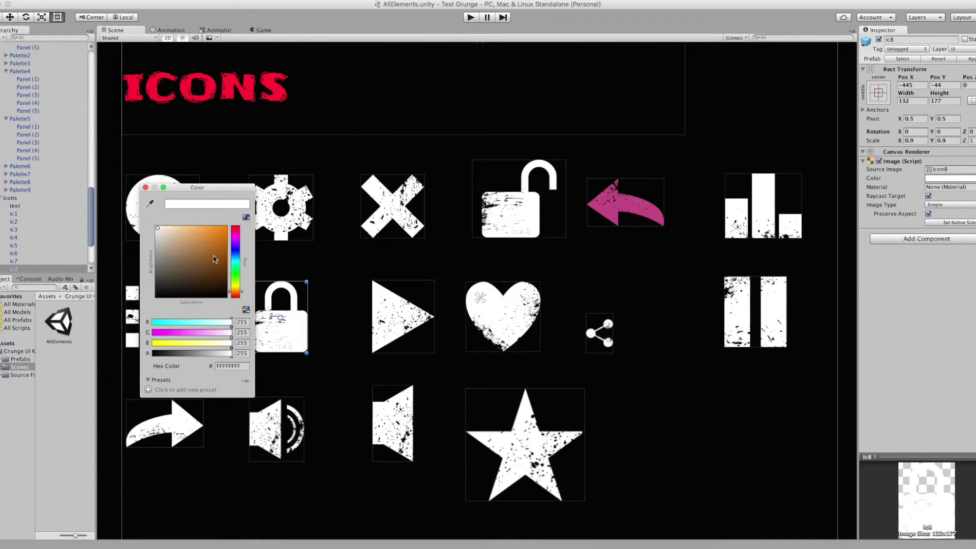
left_click(146, 188)
left_click(325, 248)
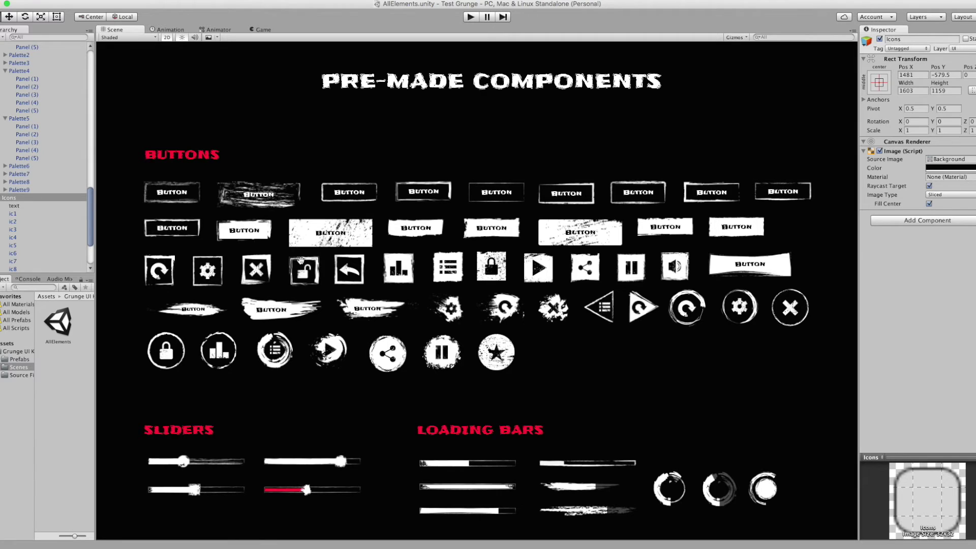
Step: Enlarge the row-two rectangle button to 535×207, shrink the row-four brush button, enlarge the bar-chart button to 256×250
scroll(301, 260, "up", 5)
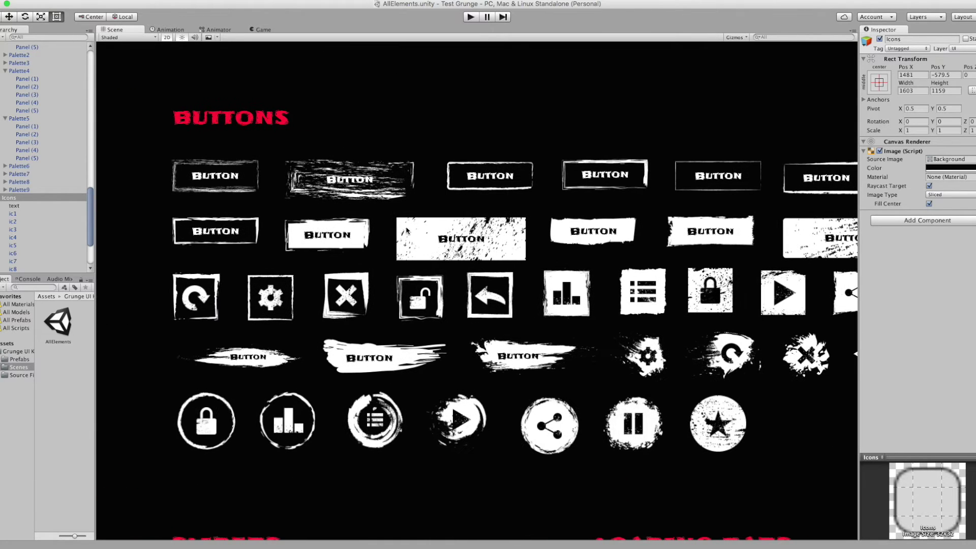
left_click(395, 233)
left_click_drag(370, 217, 407, 207)
left_click(384, 358)
left_click_drag(448, 338, 414, 349)
left_click(587, 270)
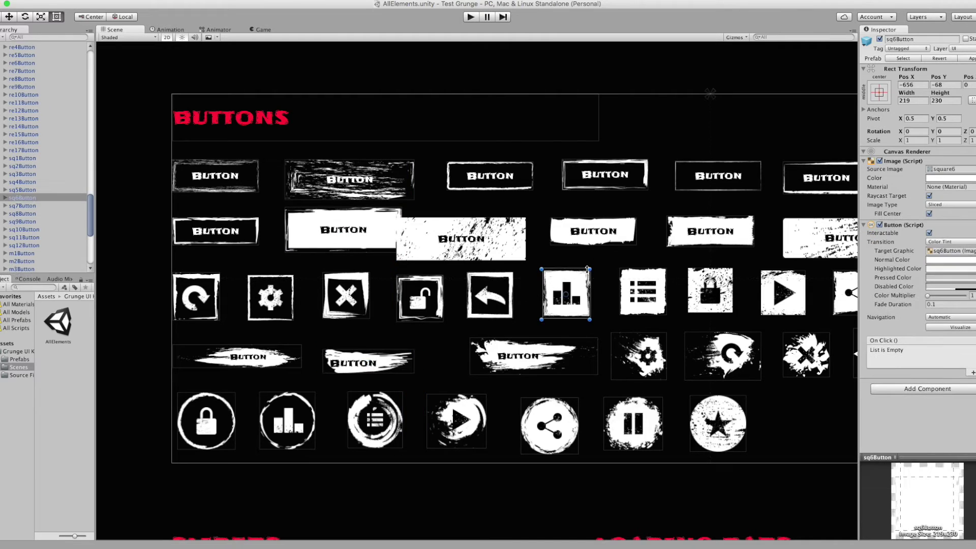
left_click_drag(588, 269, 598, 265)
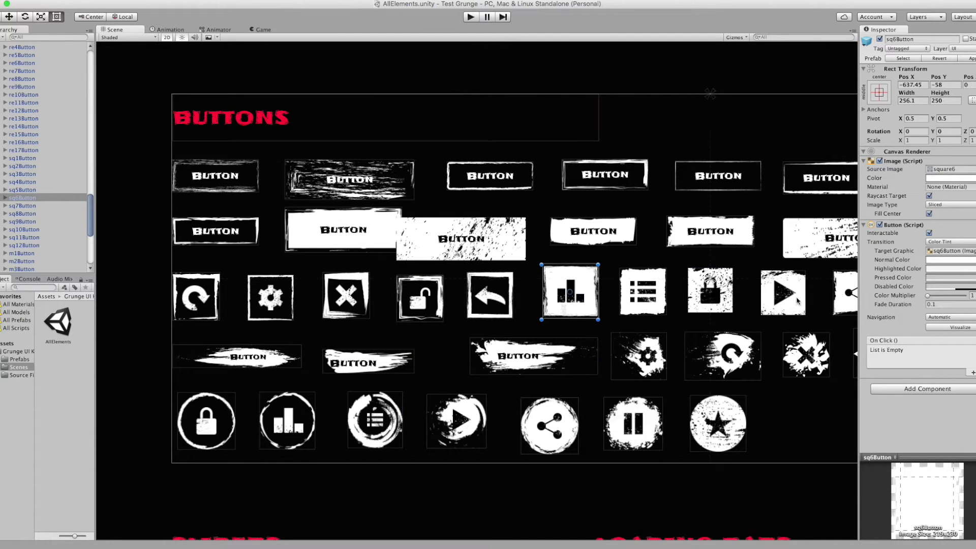
Step: Look over the swirl and triangle list buttons, then select the wide row-three BUTTON
left_click(742, 354)
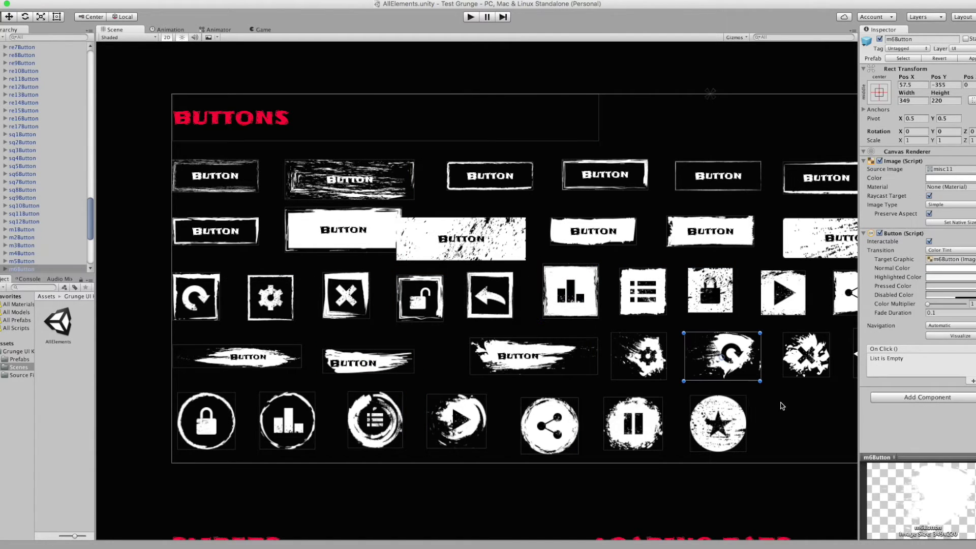
middle_click_drag(781, 405, 610, 352)
left_click(711, 305)
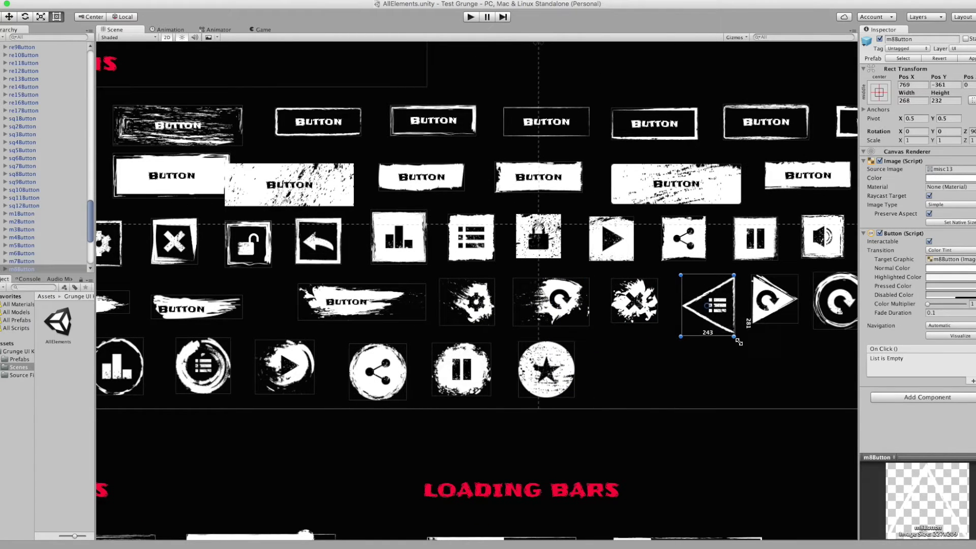
left_click(737, 346)
mouse_move(747, 350)
middle_mouse_down()
mouse_move(495, 353)
mouse_move(536, 368)
middle_mouse_up()
left_click(781, 254)
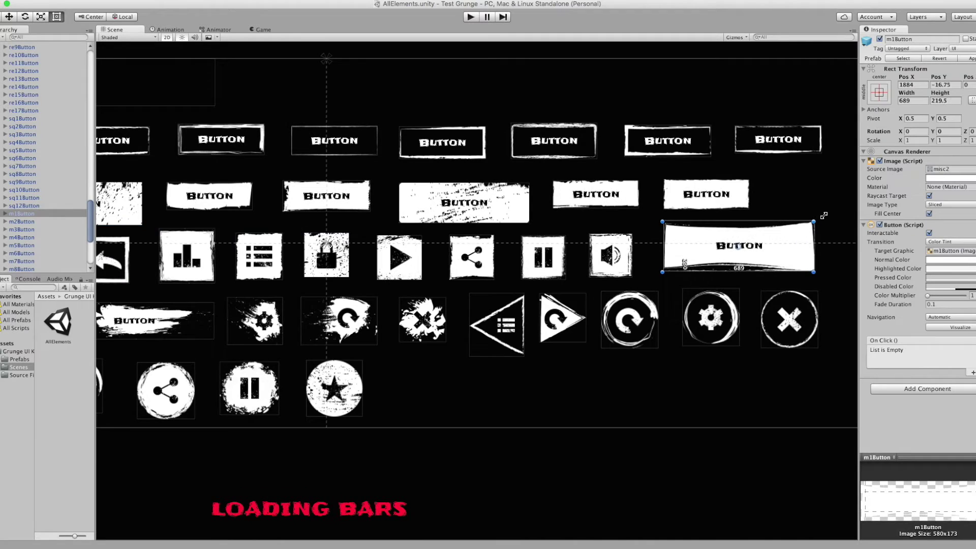
Step: Pan past the Sliders, Switches and Menus panels, then dock the Game view below the Scene view
scroll(625, 345, "down", 5)
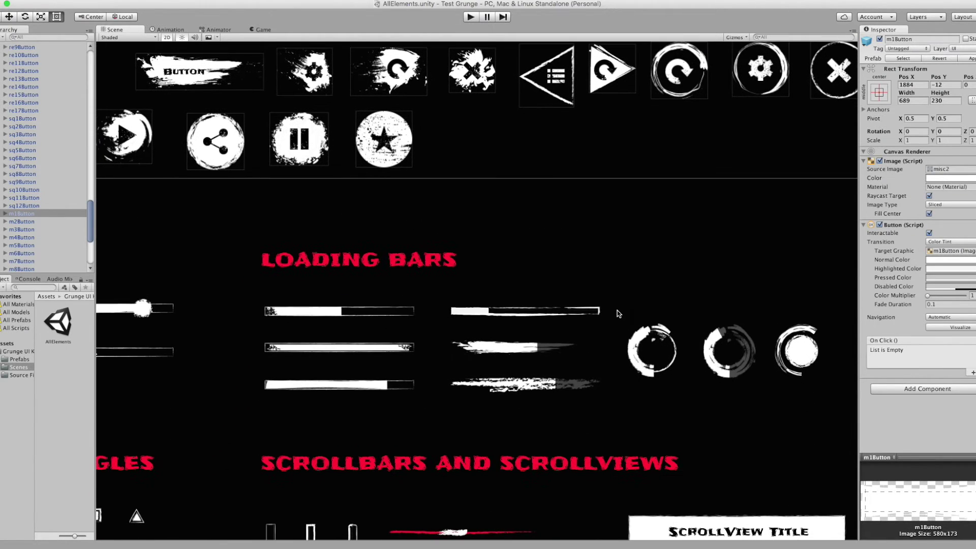
middle_click_drag(431, 298, 606, 183)
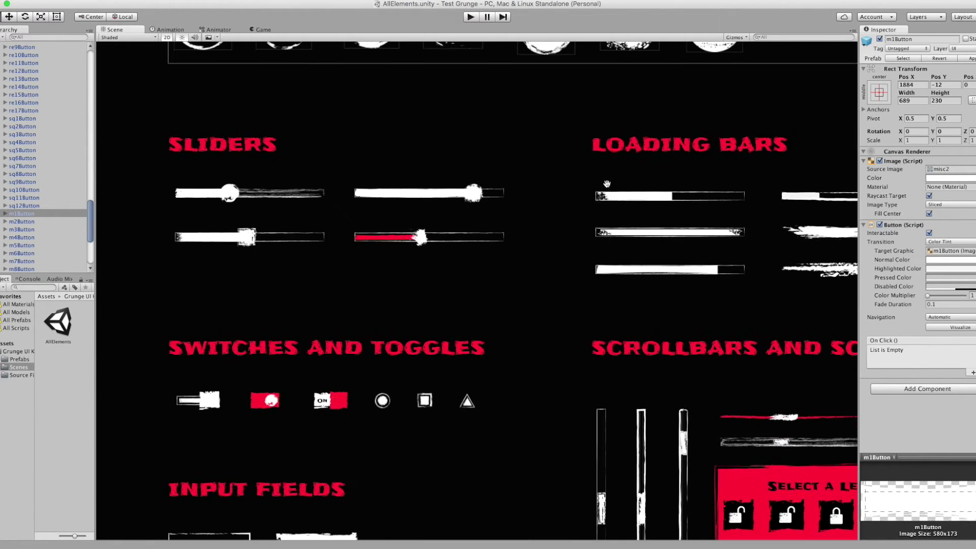
middle_click_drag(561, 435, 307, 241)
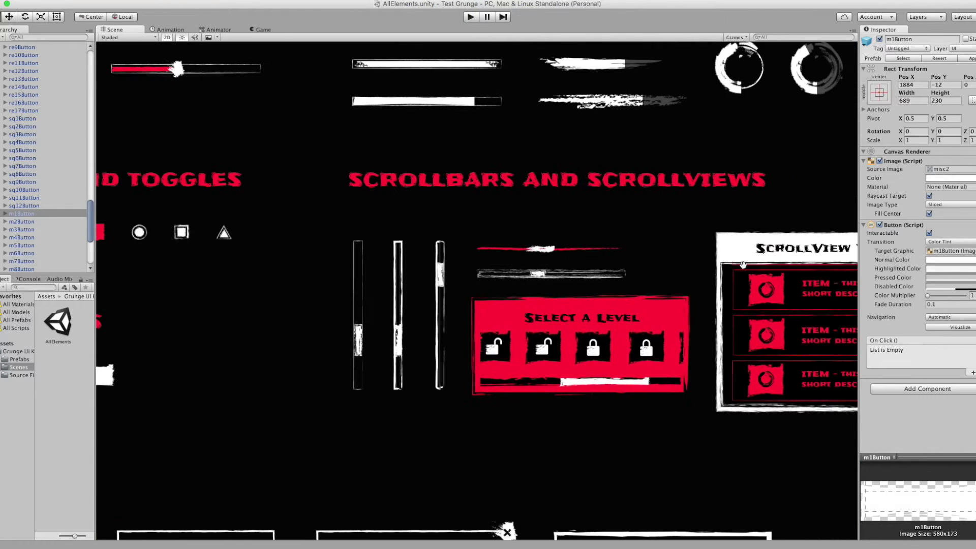
middle_click_drag(693, 250, 573, 246)
middle_click_drag(492, 490, 601, 130)
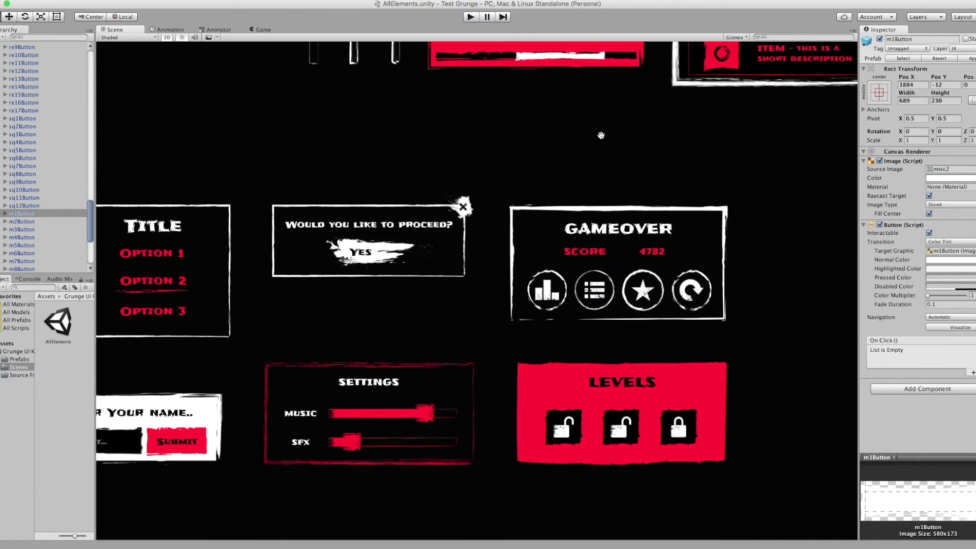
middle_click_drag(378, 329, 681, 342)
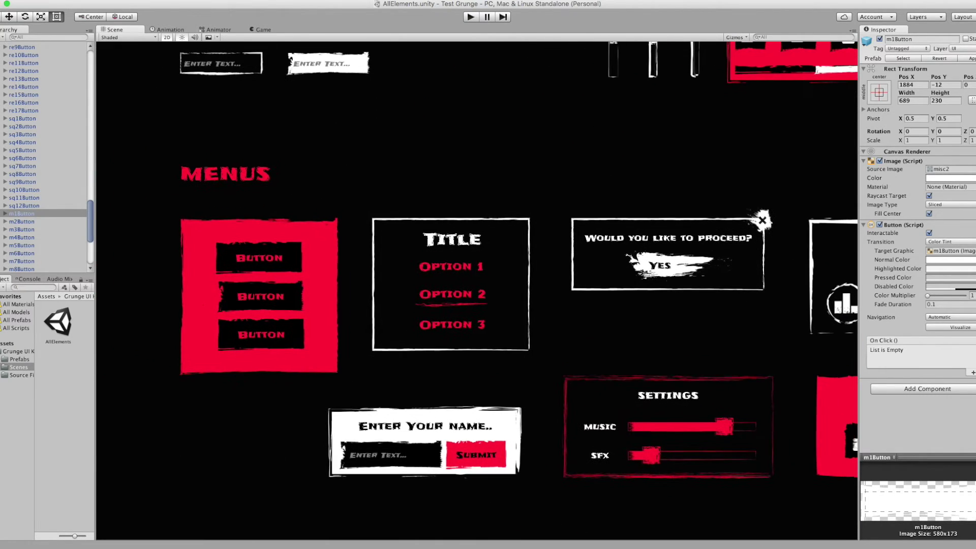
left_click_drag(264, 33, 367, 418)
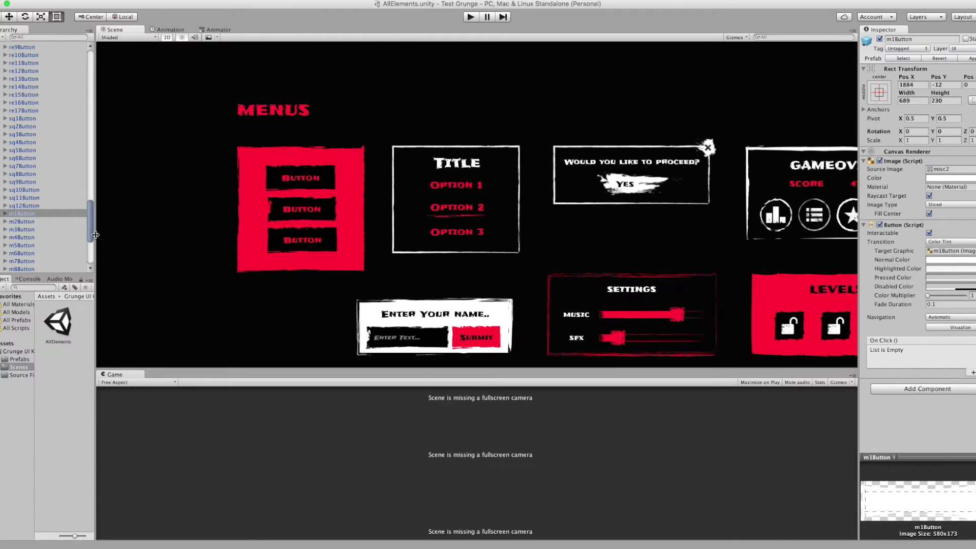
Step: Activate the Main Camera and enlarge the Game view
left_click(604, 51)
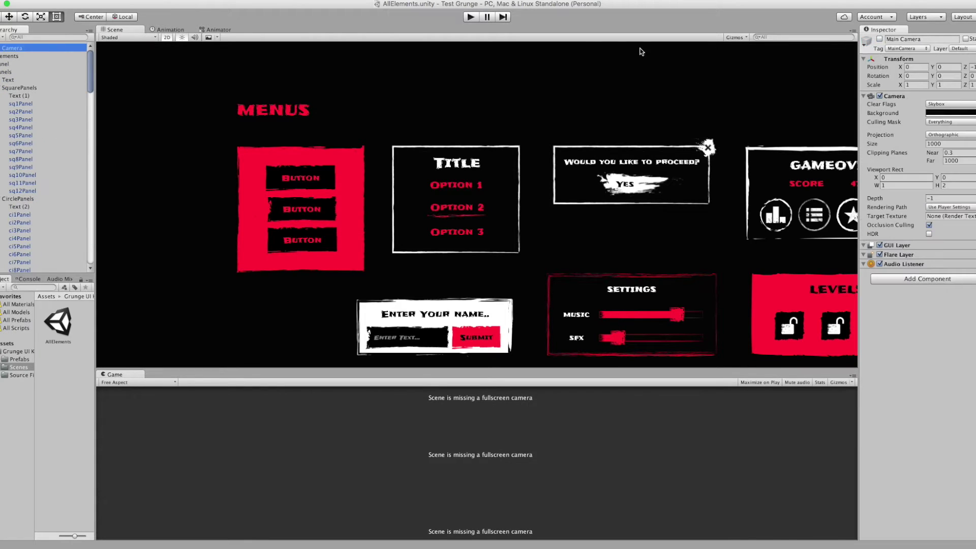
left_click(878, 39)
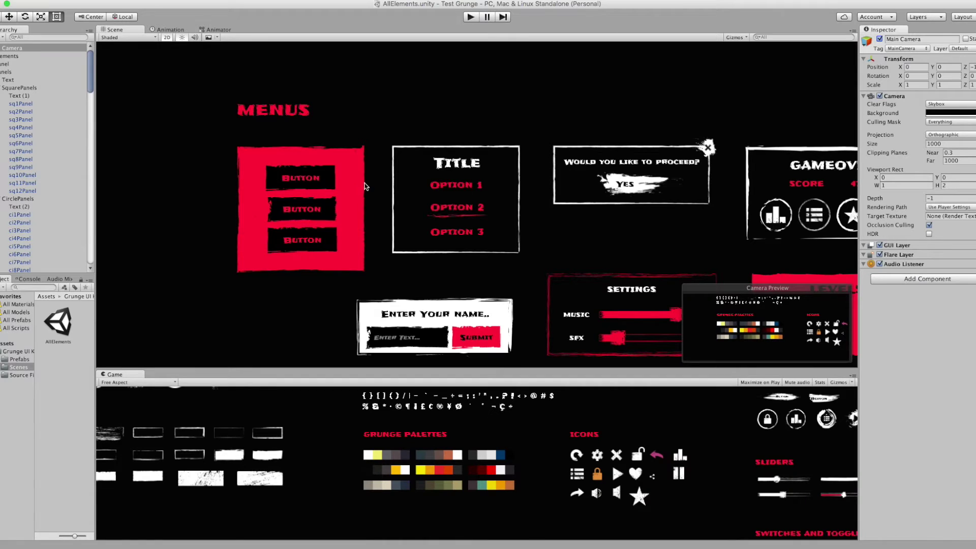
left_click_drag(355, 377, 344, 147)
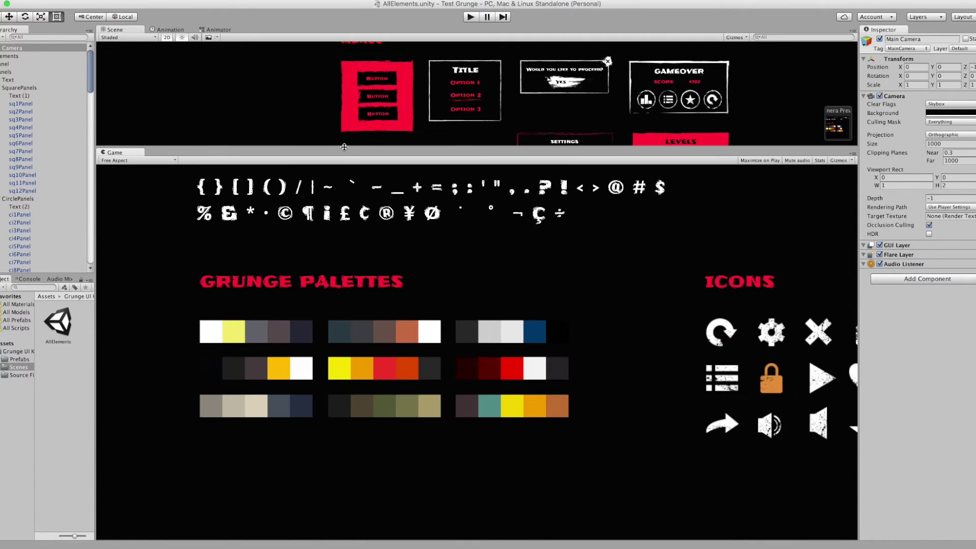
Step: Move the camera over the Buttons section, to X 5586, Y 1279
scroll(407, 81, "down", 5)
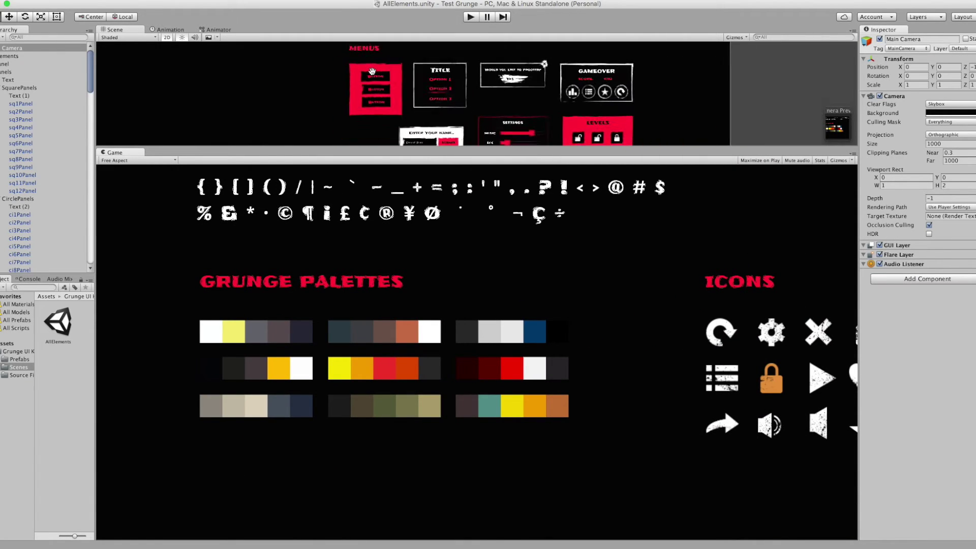
middle_click_drag(457, 101, 139, 59)
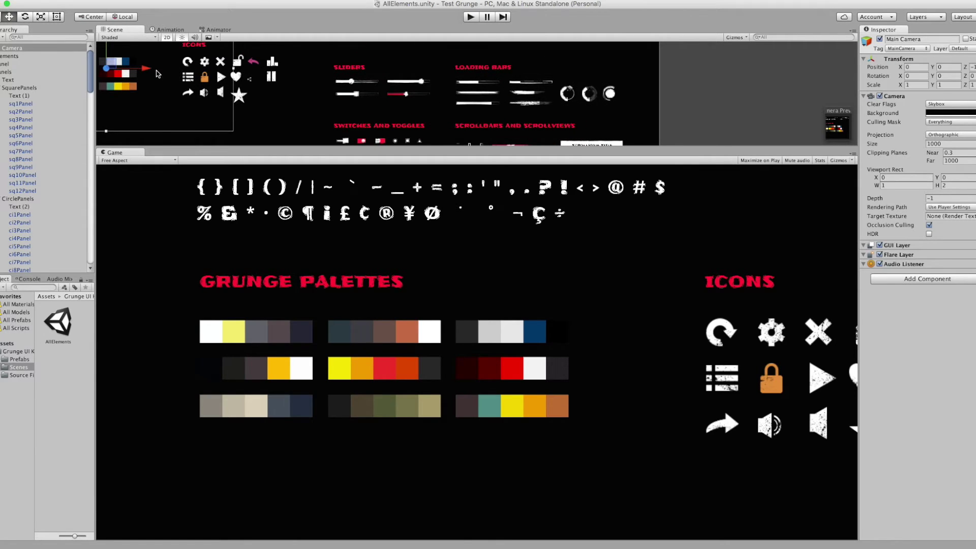
left_click_drag(158, 74, 510, 81)
scroll(511, 81, "down", 2)
scroll(503, 76, "down", 2)
scroll(488, 66, "down", 2)
left_click_drag(472, 51, 471, 22)
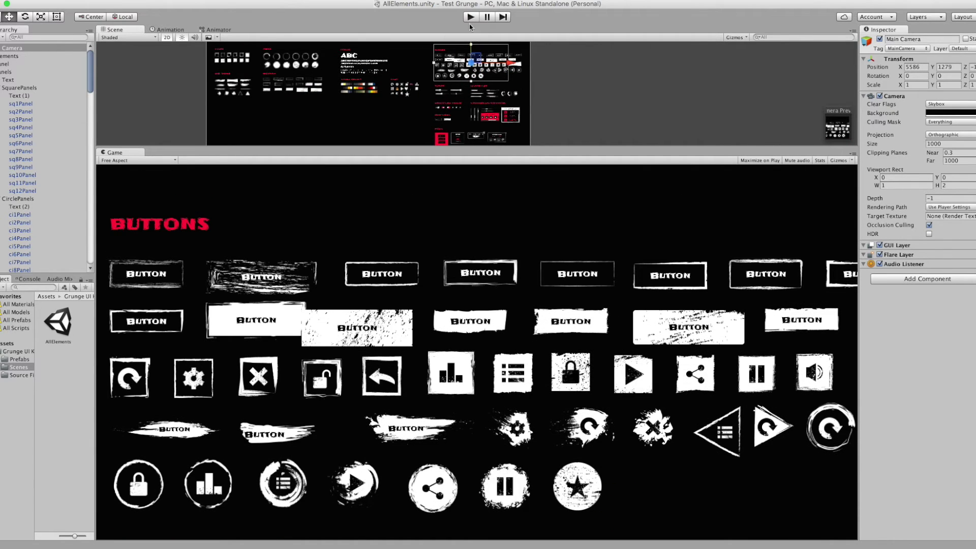
Step: Enter Play mode, fill the lower-left slider about two-thirds and set the lower-right slider to minimum
left_click(470, 17)
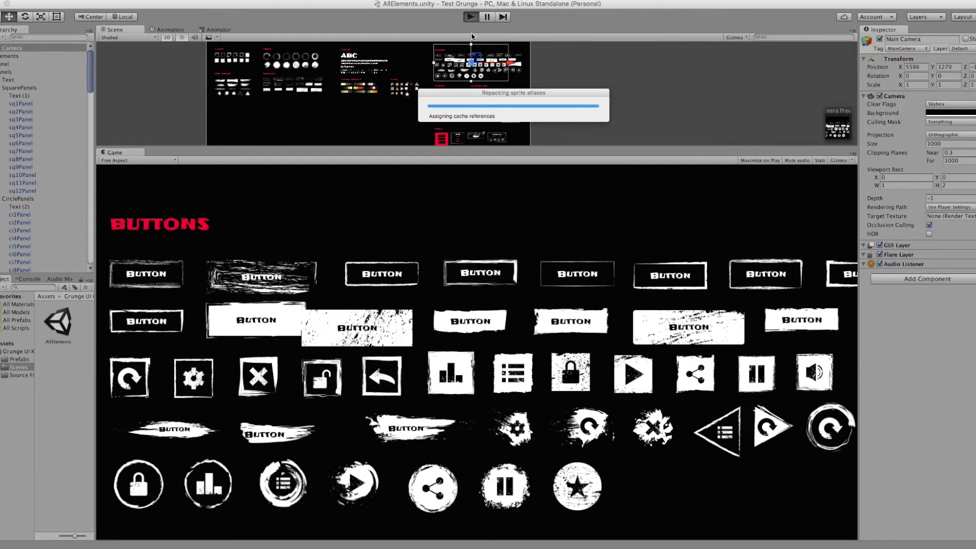
left_click_drag(471, 46, 473, 100)
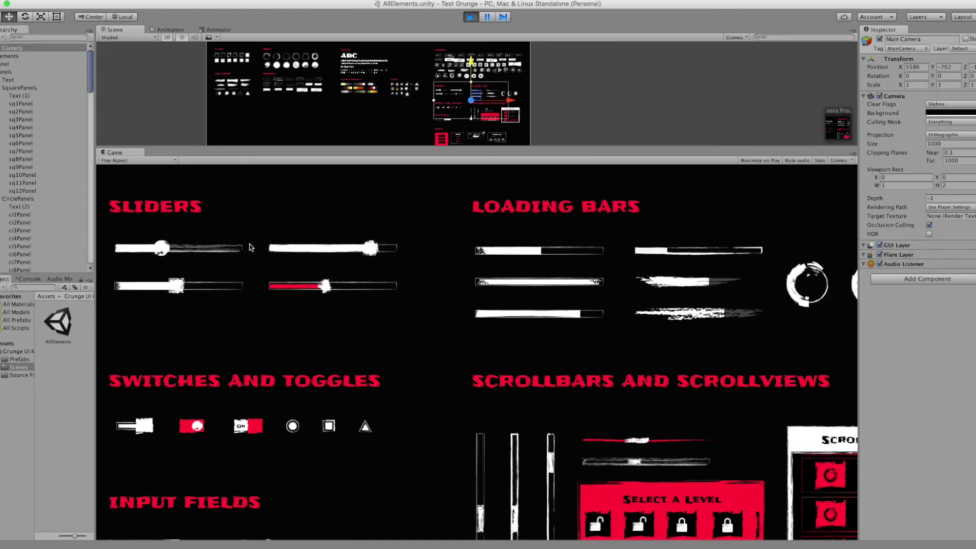
left_click_drag(136, 291, 206, 287)
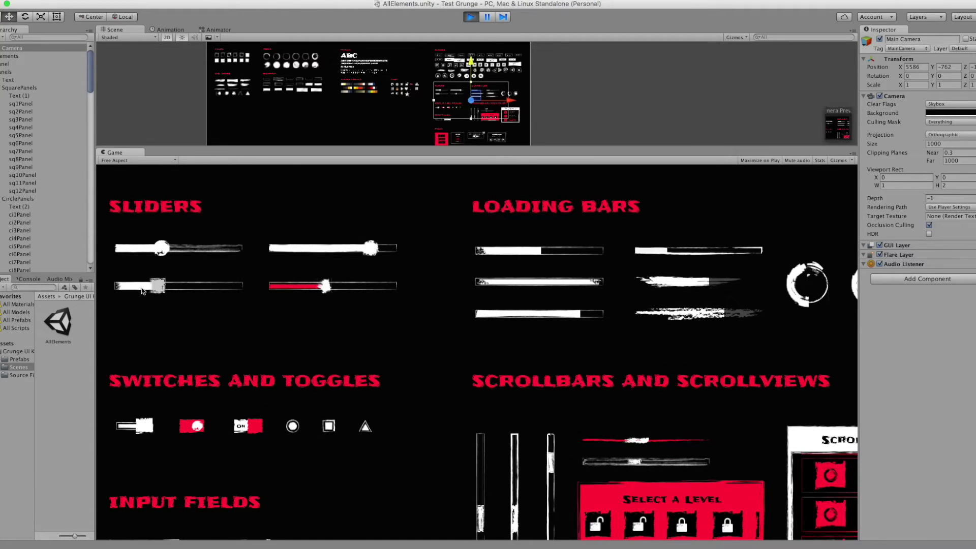
mouse_move(325, 286)
left_mouse_down()
mouse_move(259, 293)
mouse_move(355, 298)
left_mouse_up()
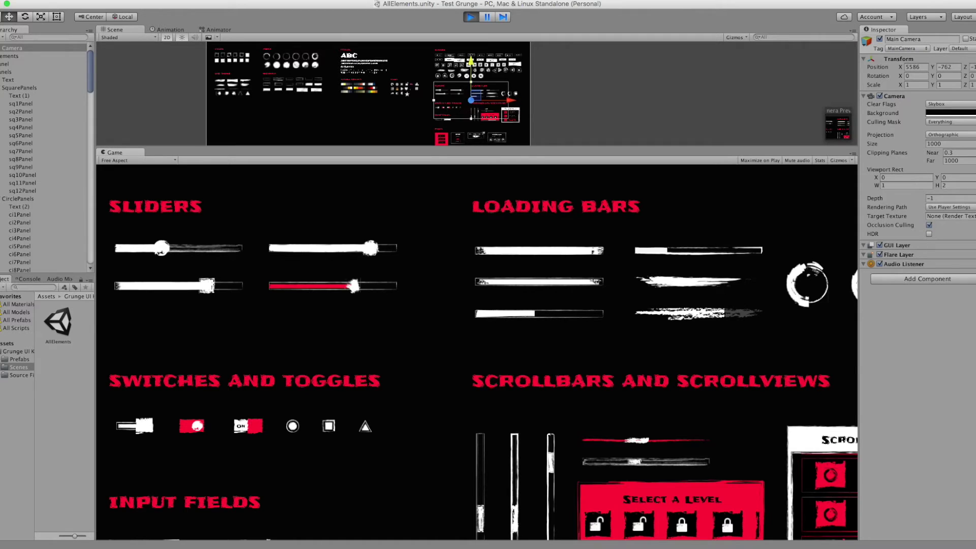
Step: Drag the scrollbars in the scrollview and loading bar section
left_click_drag(511, 106, 533, 101)
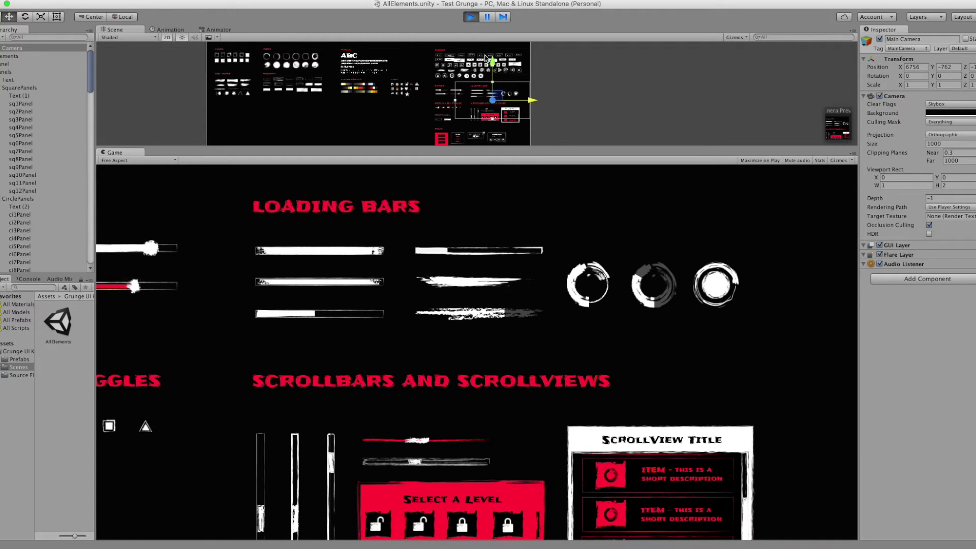
left_click_drag(492, 63, 490, 80)
left_click_drag(410, 315, 447, 313)
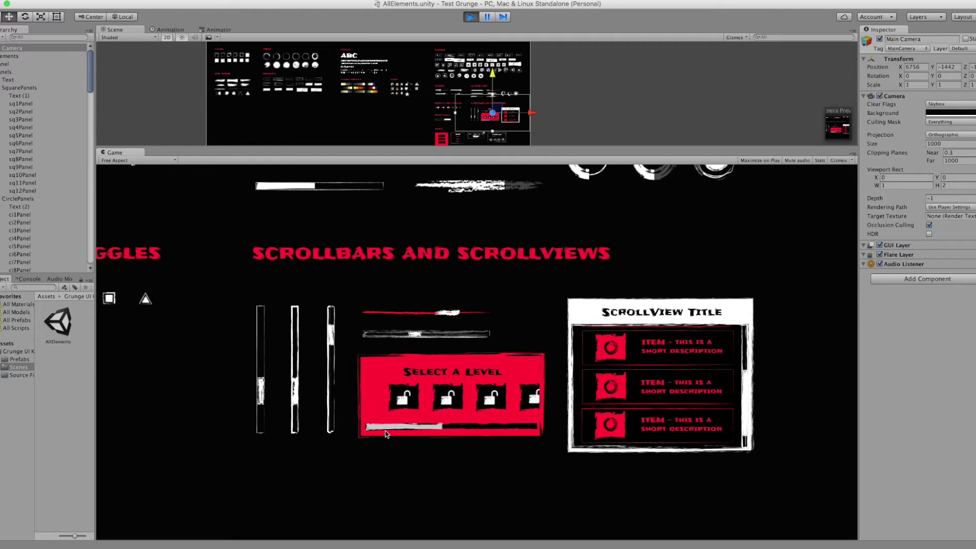
left_click_drag(468, 424, 492, 426)
left_click_drag(295, 406, 295, 426)
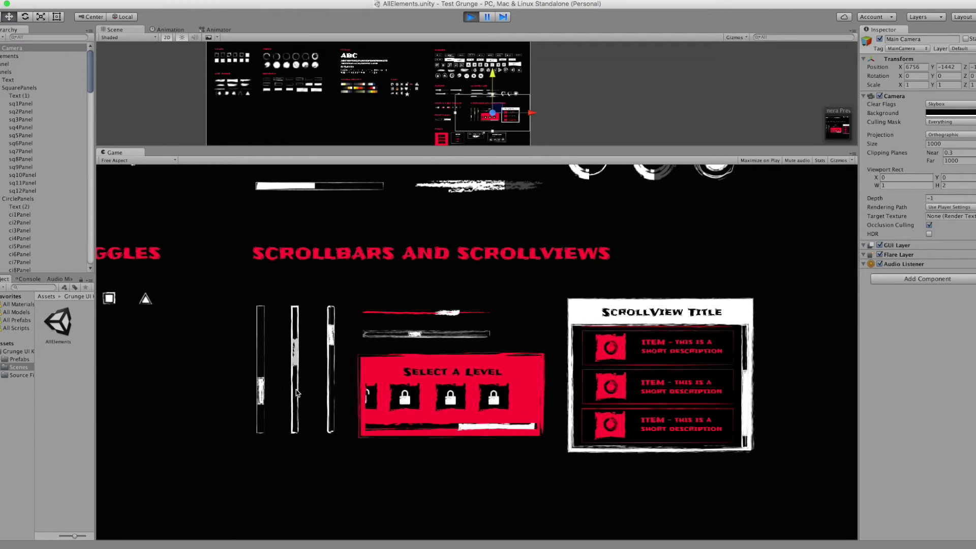
Step: Switch the first two switches off and turn the third back on
left_click_drag(530, 112, 499, 112)
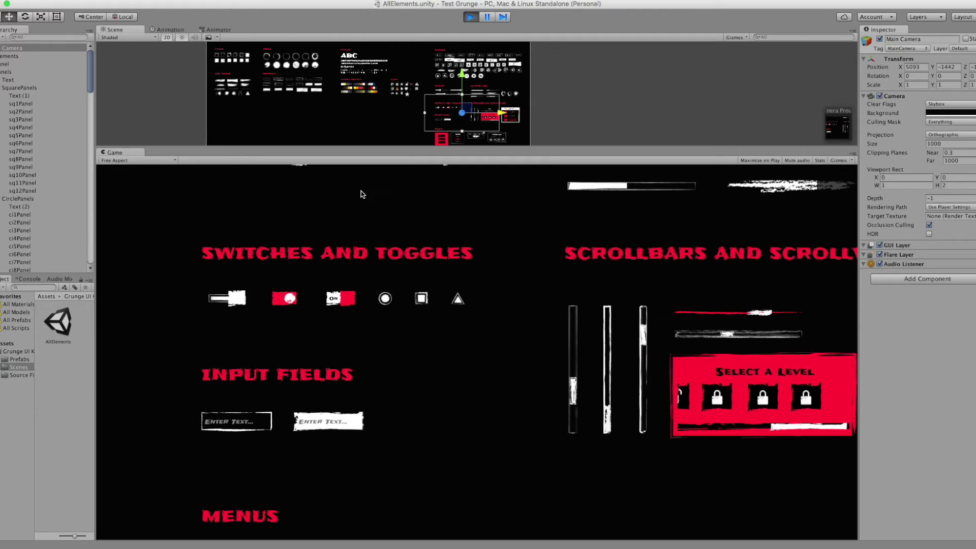
left_click(232, 303)
left_click(278, 301)
left_click(346, 299)
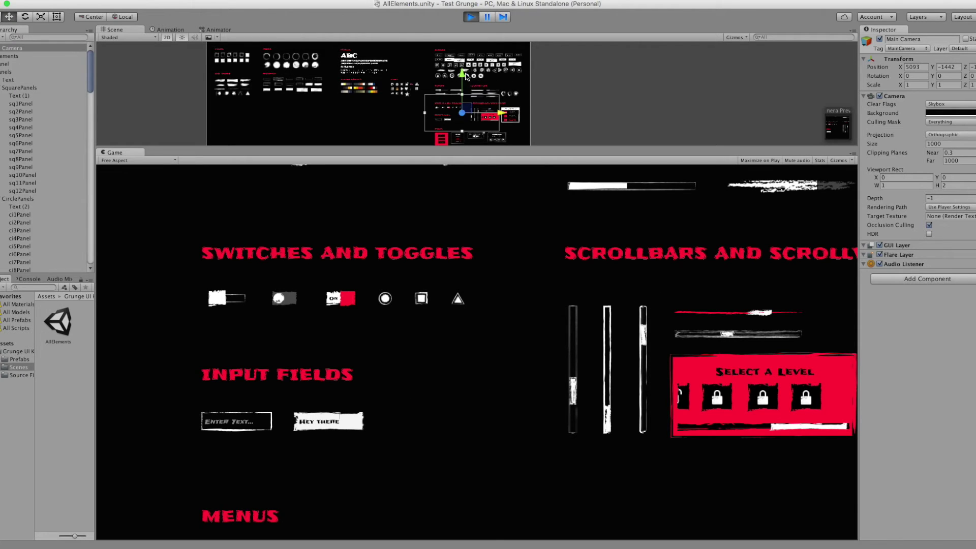
Step: Type a name into the Menus name field, lower Music and max out SFX
left_click_drag(463, 76, 461, 114)
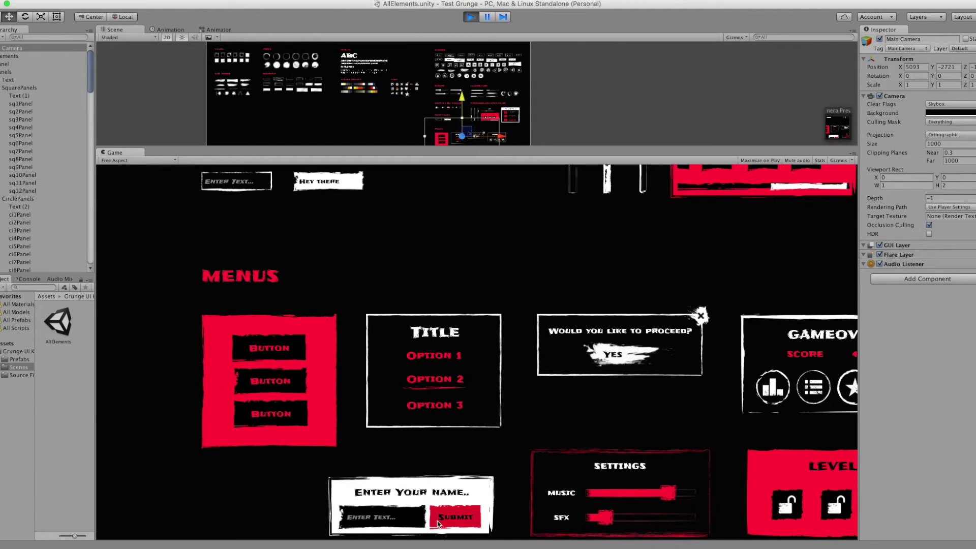
type("John")
mouse_move(668, 492)
left_mouse_down()
mouse_move(640, 492)
mouse_move(695, 517)
left_mouse_up()
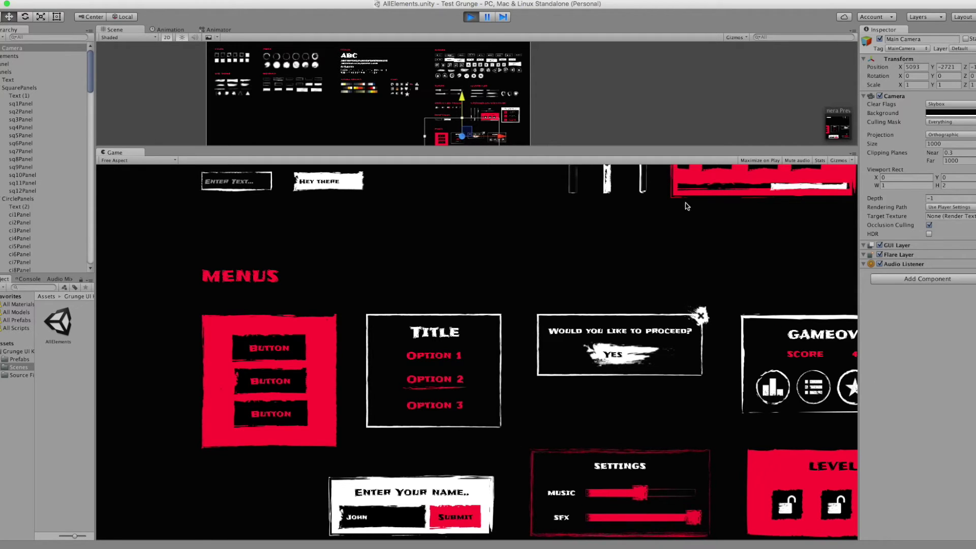
left_click_drag(499, 137, 517, 138)
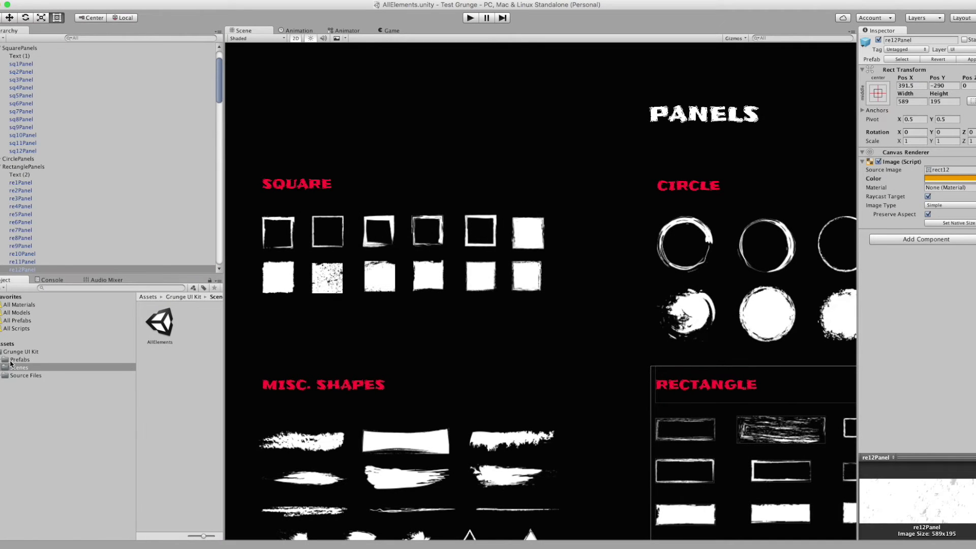
left_click(5, 359)
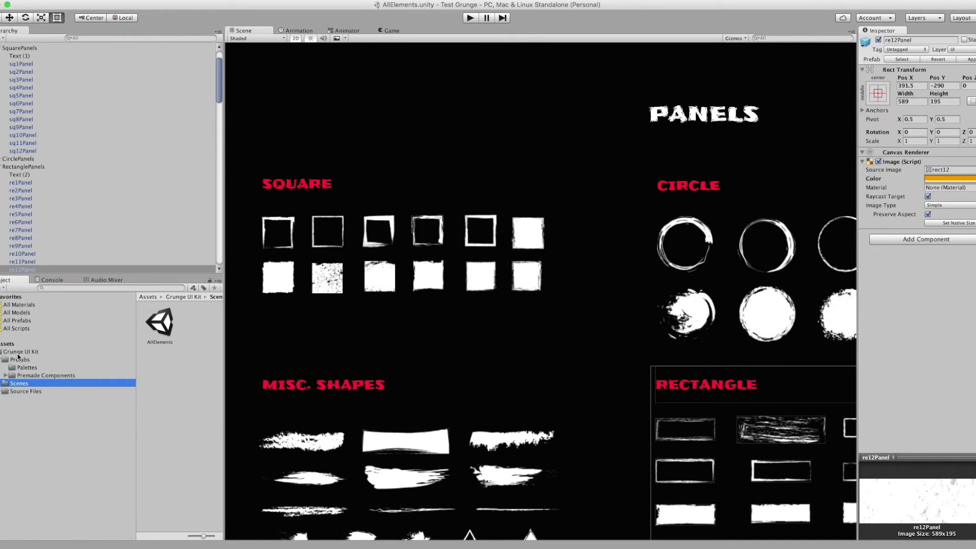
Step: Browse the Premade Components subfolders (Buttons, Misc, Panels), then the Scenes and Source Files folders
left_click(25, 367)
left_click(5, 375)
left_click(19, 376)
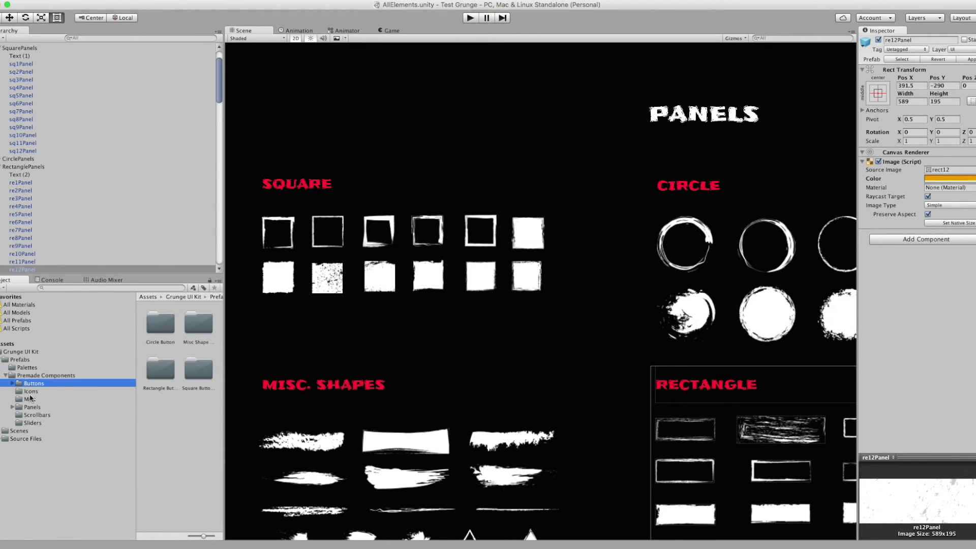
left_click(12, 383)
key("Down")
key("Down")
key("Down")
key("Down")
key("Down")
key("Down")
key("Down")
left_click(13, 438)
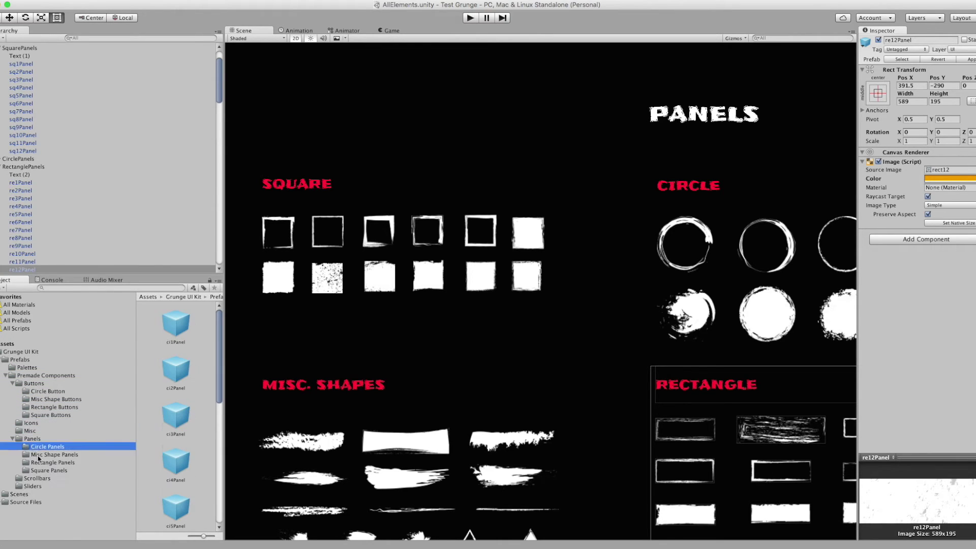
left_click(20, 494)
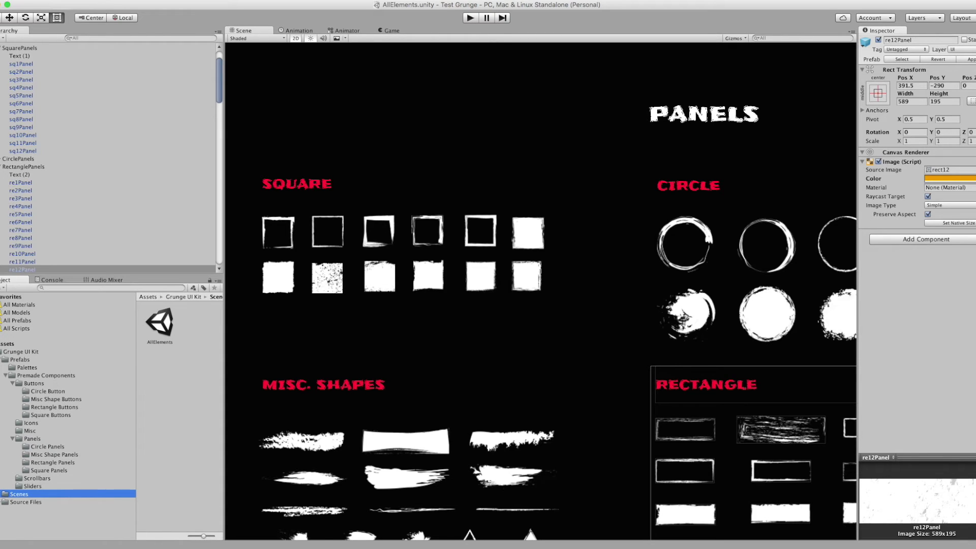
left_click(21, 502)
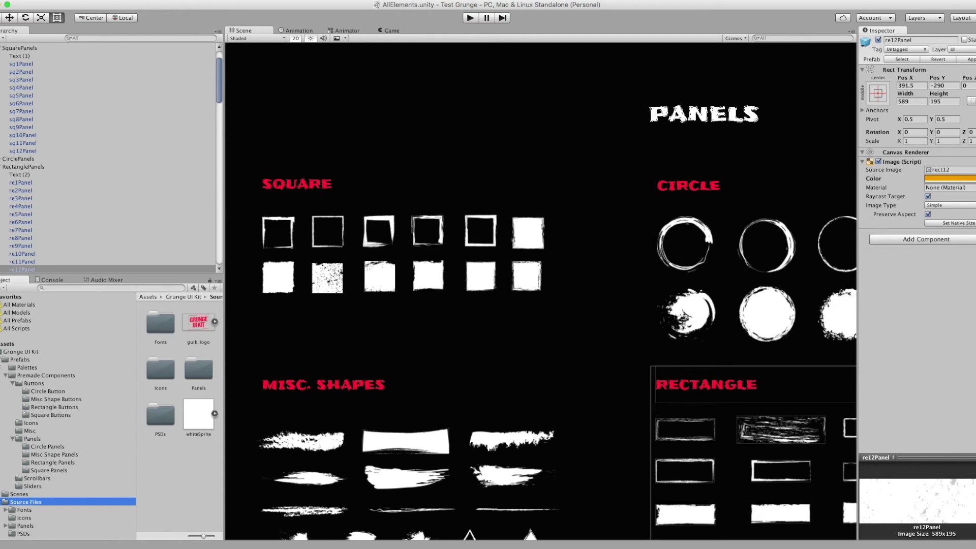
left_click(4, 502)
Step: Review the source icon1–icon5 images and the circle7 and misc6 panel sprites
left_click(5, 359)
left_click(6, 383)
left_click(36, 390)
left_click(15, 399)
left_click(24, 407)
left_click(5, 406)
left_click(31, 414)
scroll(205, 471, "down", 5)
left_click(176, 358)
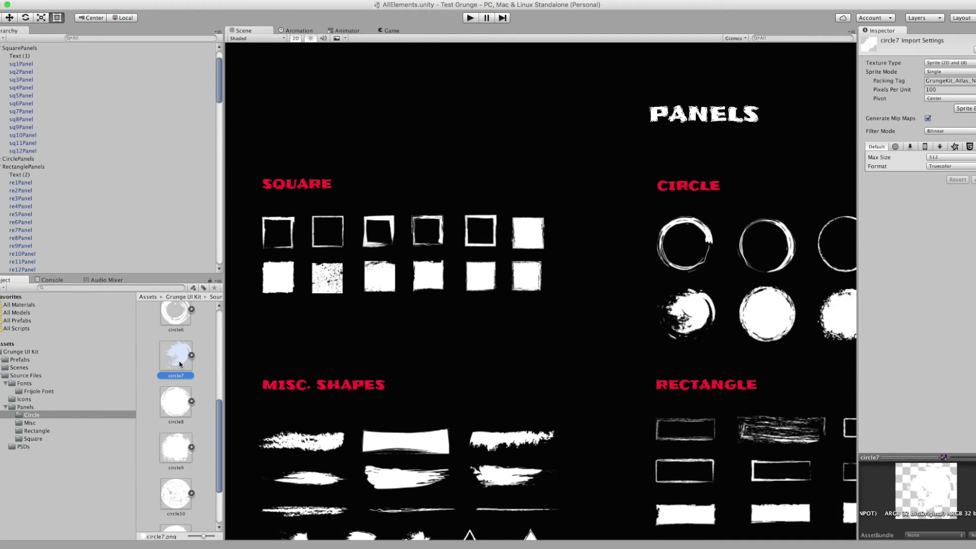
left_click(29, 422)
left_click(180, 321)
Step: Check square7's nine-slice borders in the Sprite Editor, then select the GrungeUIKit_PSD asset
left_click(21, 438)
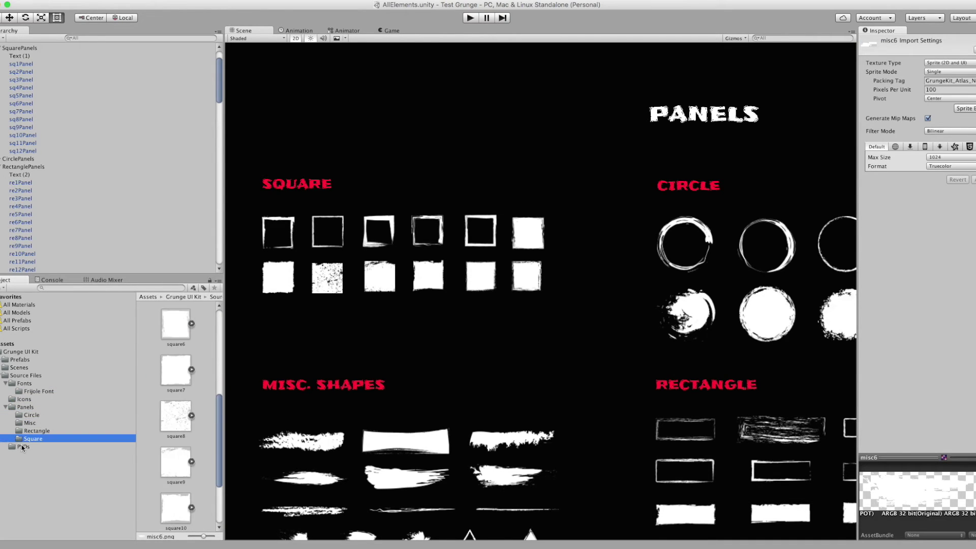
left_click(178, 383)
left_click(964, 109)
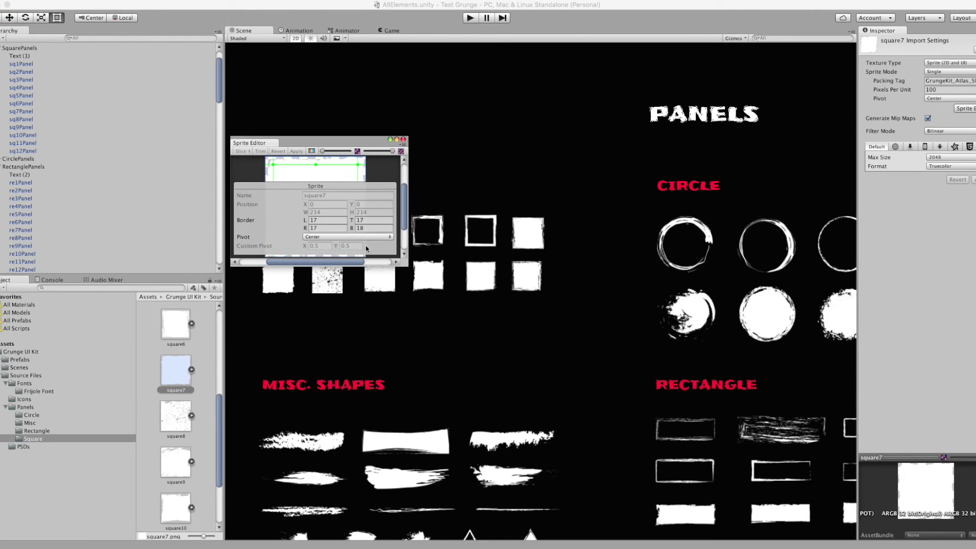
left_click(684, 139)
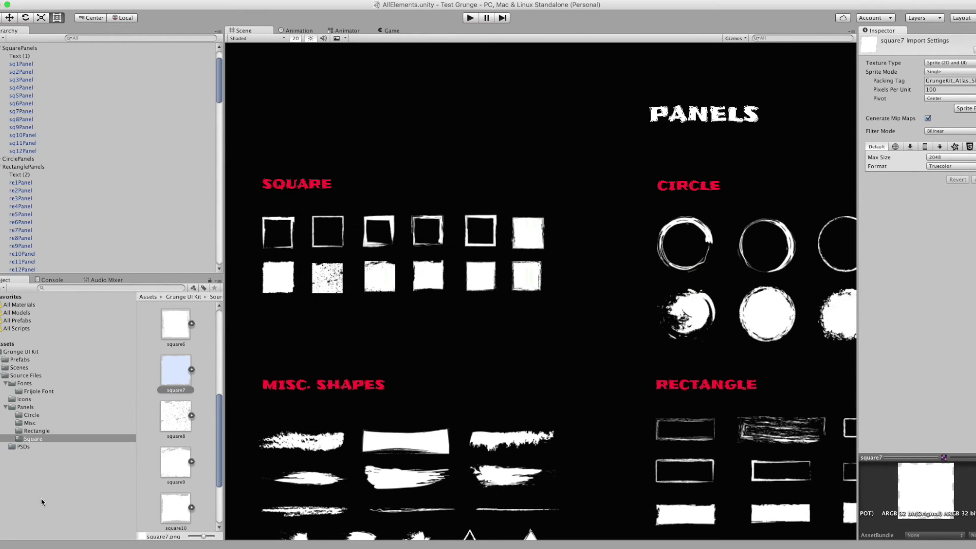
left_click(22, 446)
left_click(147, 328)
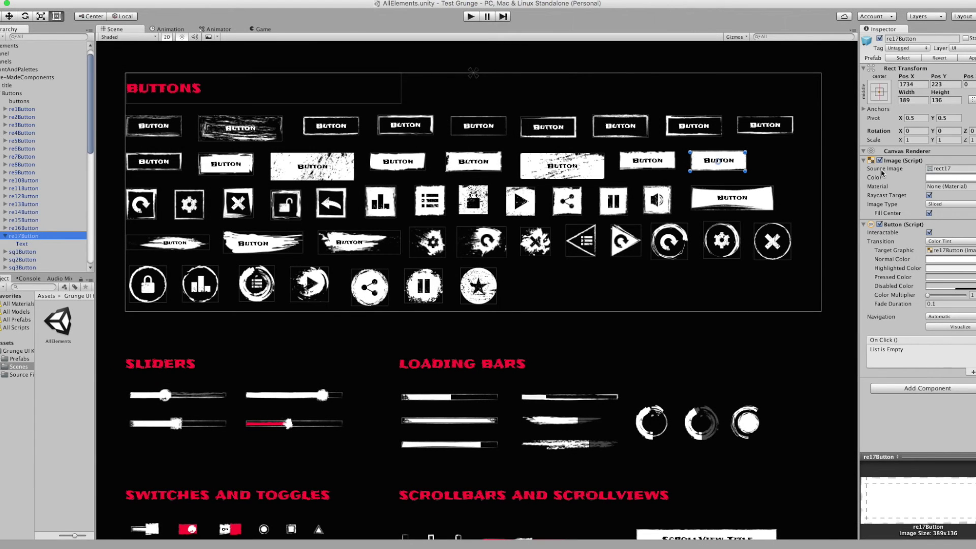
Step: Tint re17Button red with white text at font size 65, and stretch it wider
left_click(948, 177)
left_click(224, 230)
left_click(47, 244)
left_click(949, 296)
left_click(155, 225)
left_click(145, 187)
left_click(943, 225)
type("65")
left_click(718, 161)
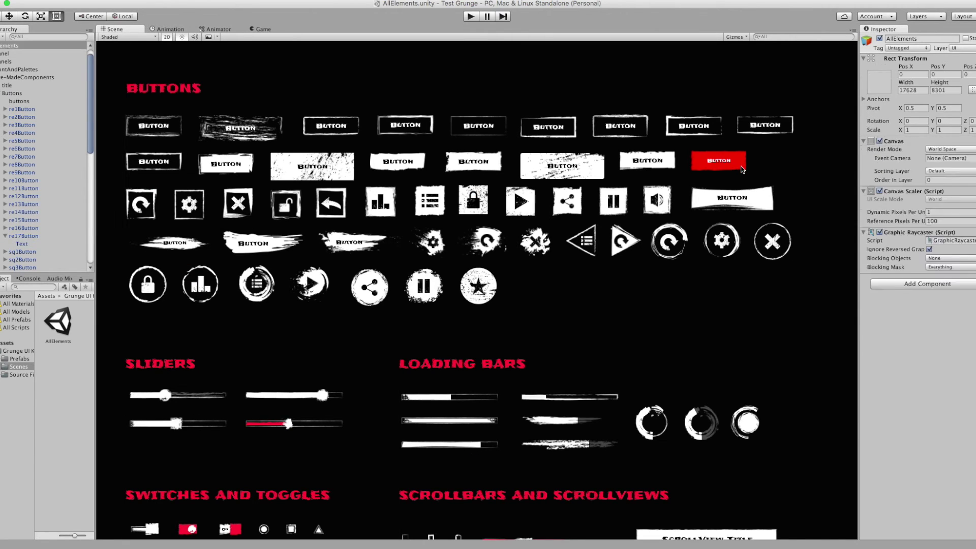
left_click_drag(748, 173, 807, 174)
left_click(805, 173)
Step: Tint the circular bar-chart button cr5Button's ring light yellow
left_click(201, 285)
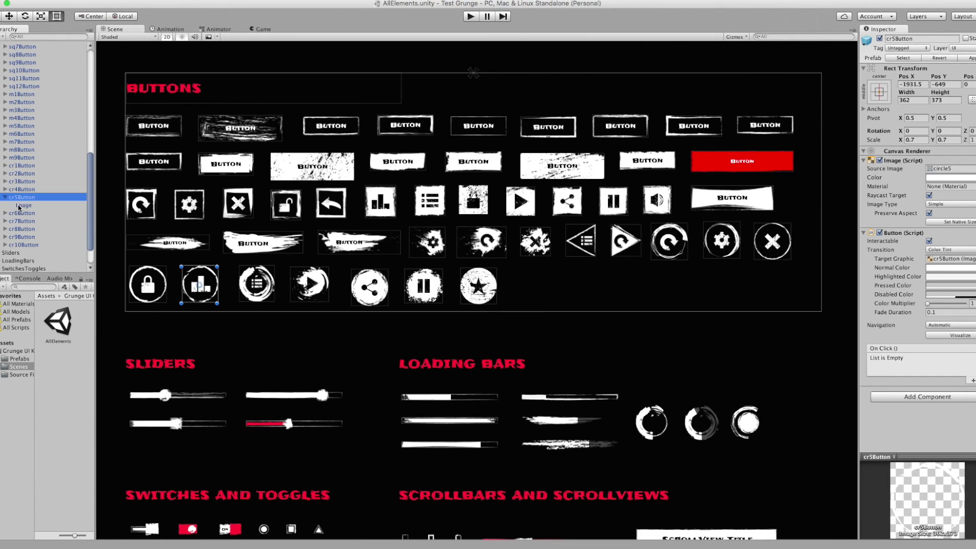
left_click(956, 178)
left_click_drag(198, 186, 434, 210)
left_click_drag(472, 317, 472, 308)
left_click(429, 255)
left_click(381, 209)
Step: Swap cr5Button's icon to the icon11 share sprite and tint it pink (F78686)
left_click(23, 205)
left_click(972, 168)
left_click_drag(285, 158, 361, 216)
left_click(377, 358)
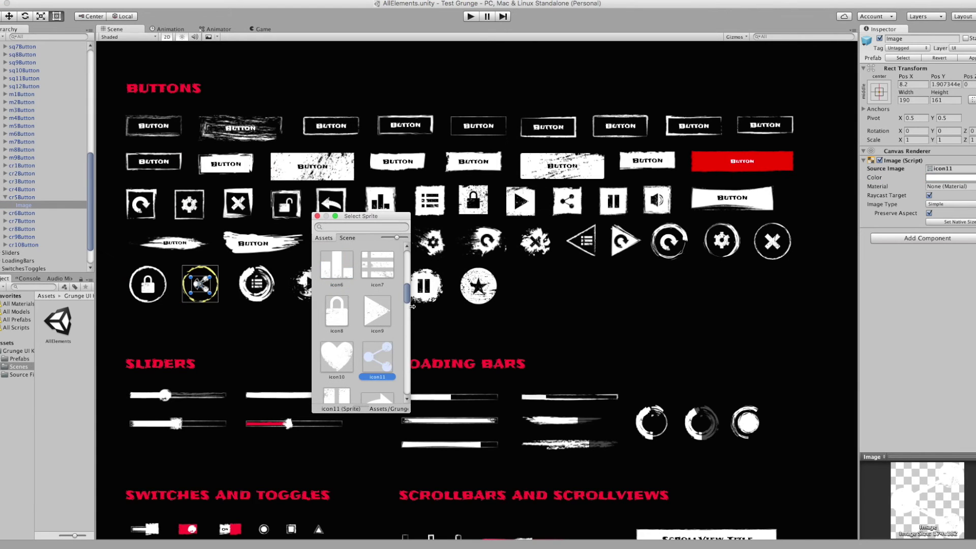
left_click(317, 216)
left_click(950, 177)
left_click(416, 273)
left_click_drag(471, 256, 472, 285)
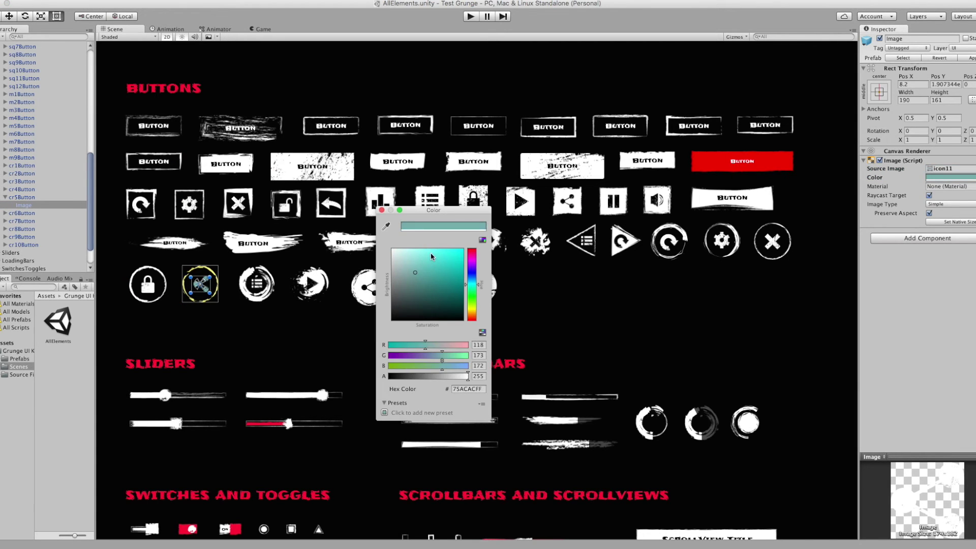
left_click(386, 226)
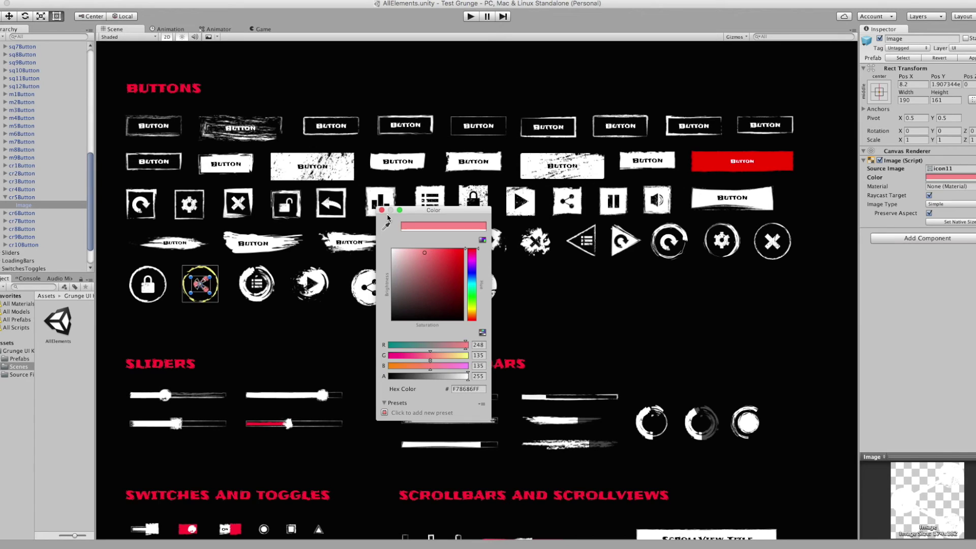
left_click(226, 309)
scroll(80, 189, "down", 10)
left_click(44, 175)
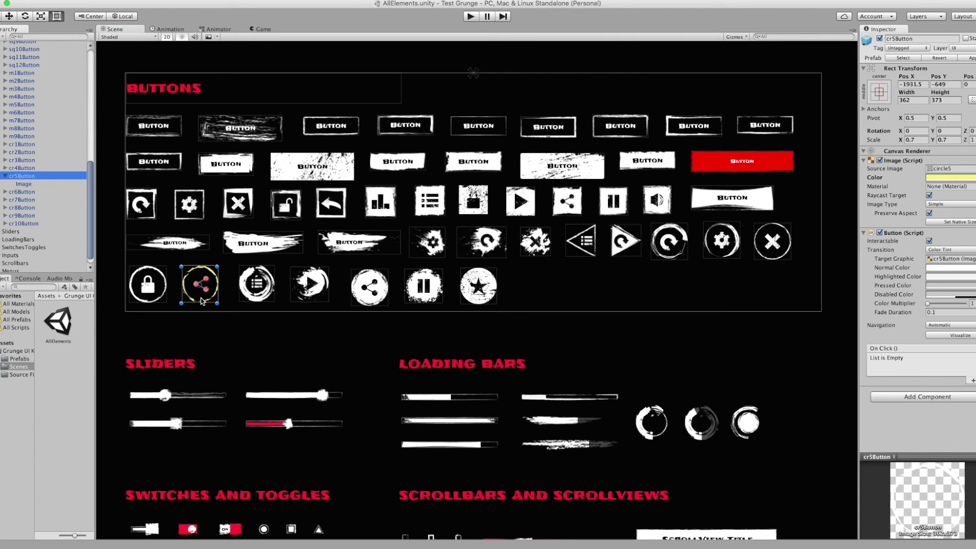
left_click(209, 314)
Step: Change Slider4's Fill colour from red to cyan
left_click(305, 424)
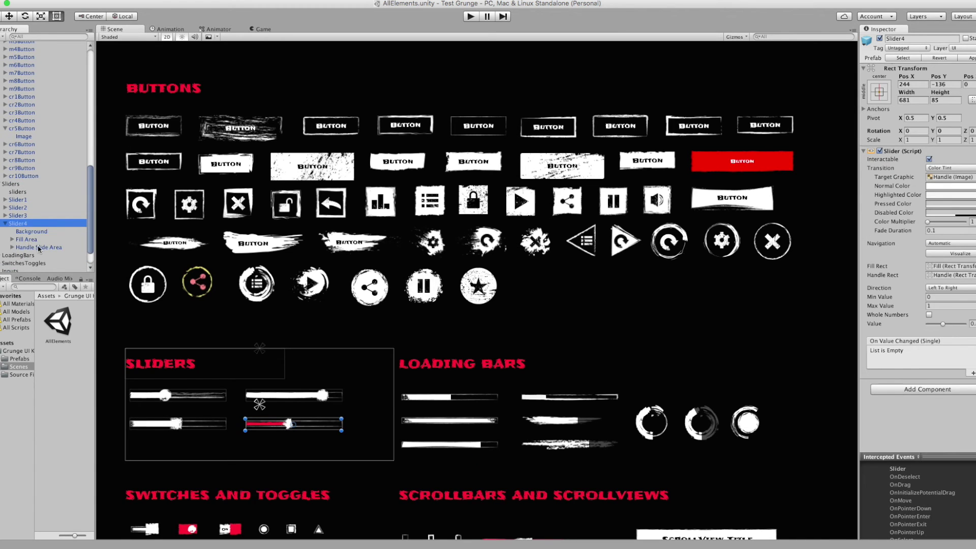
left_click(12, 239)
left_click(26, 247)
left_click(949, 189)
mouse_move(470, 226)
left_mouse_down()
mouse_move(506, 253)
mouse_move(486, 270)
left_mouse_up()
left_click(487, 339)
left_click(358, 397)
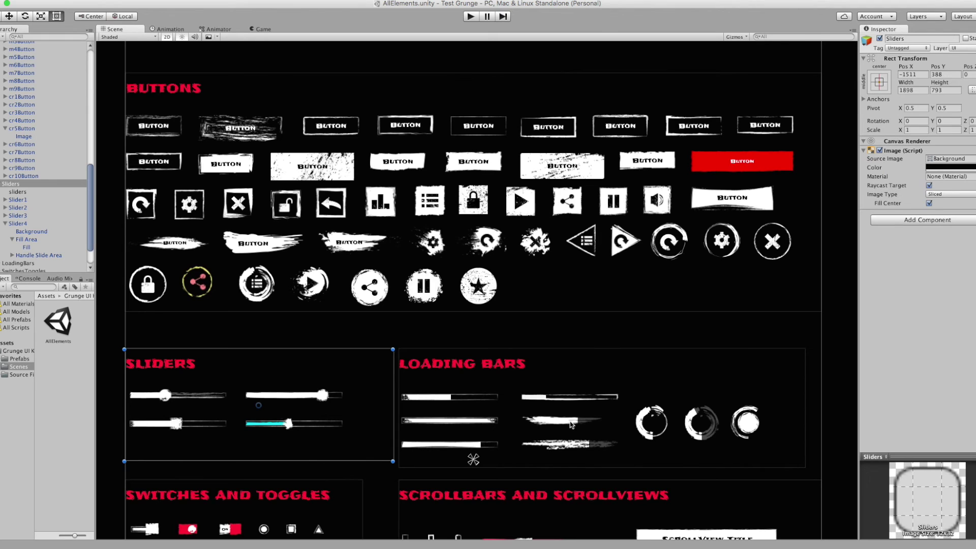
Step: Colour LoadingBarCircle2's Background dark red and its Fill red
left_click(700, 422)
left_click(5, 221)
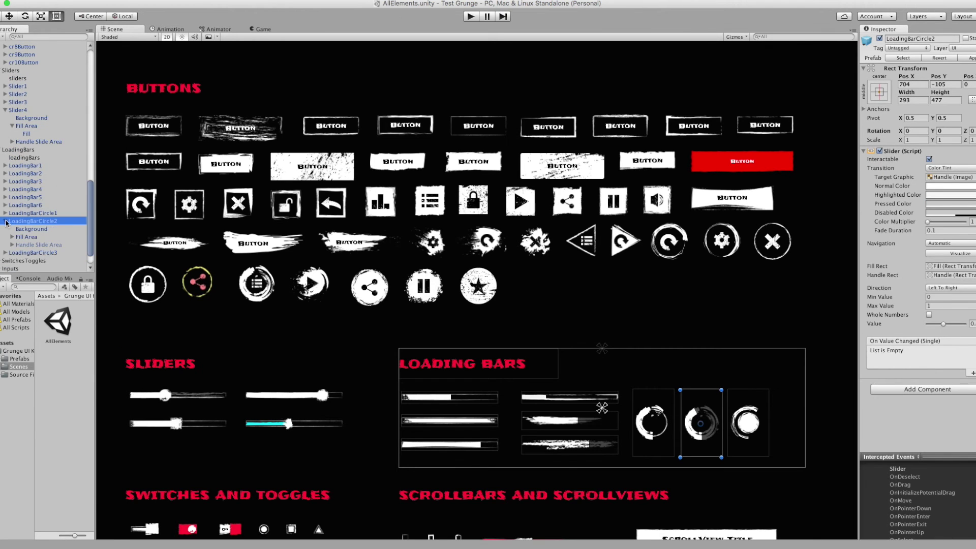
left_click(31, 229)
left_click(949, 177)
left_click(446, 359)
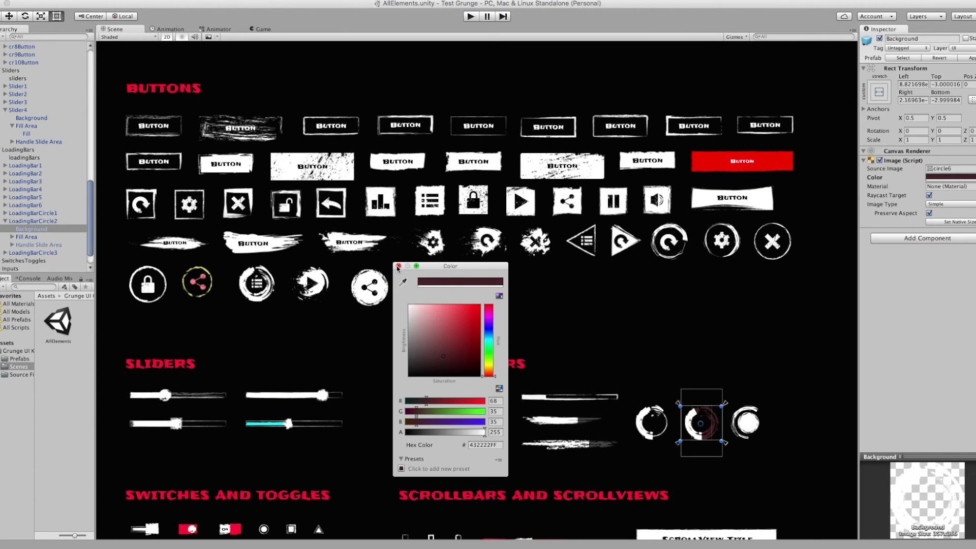
left_click(113, 262)
left_click(12, 237)
left_click(27, 245)
left_click(949, 189)
left_click(460, 329)
left_click(399, 266)
left_click(680, 369)
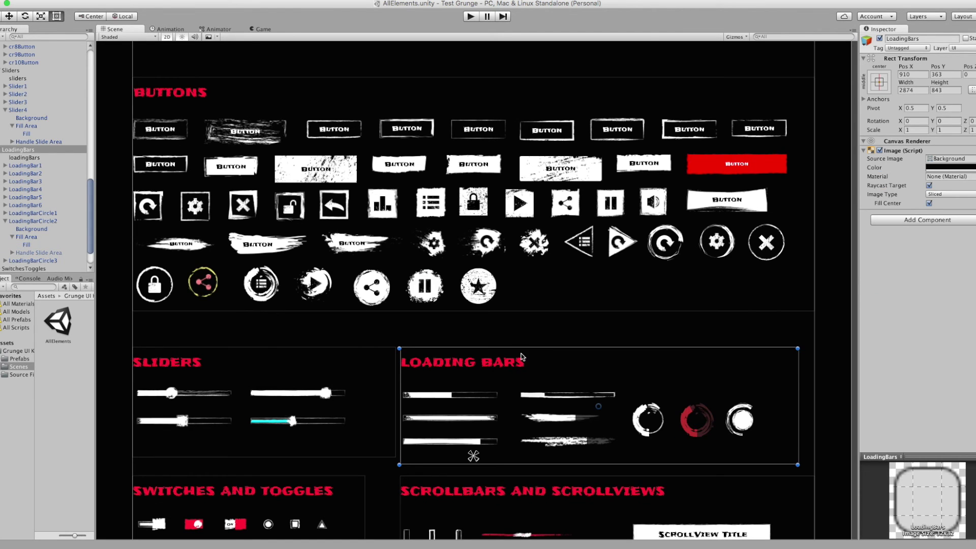
Step: Tint the Select a Level scroll panel yellow
scroll(521, 349, "down", 5)
left_click(511, 333)
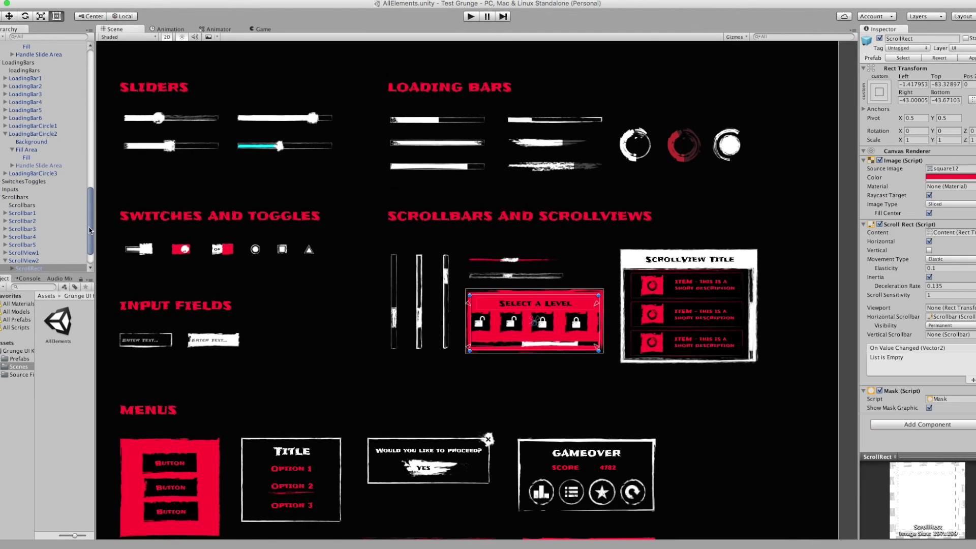
scroll(30, 243, "down", 2)
left_click(963, 177)
left_click_drag(451, 263, 302, 263)
left_click_drag(339, 374, 340, 369)
left_click(249, 264)
left_click(584, 305)
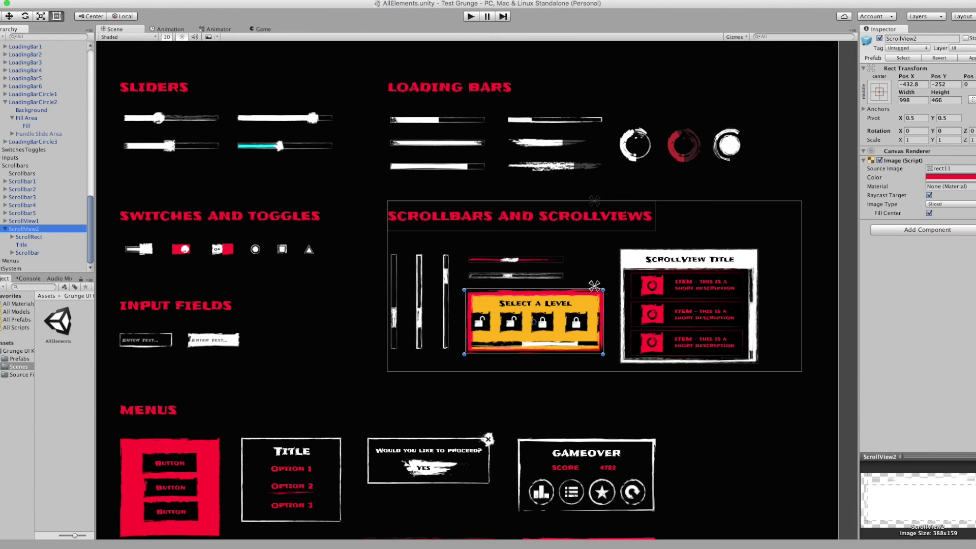
Step: Expand ScrollView2's Content list down to icon (3) inside Panel (5)
left_click(29, 252)
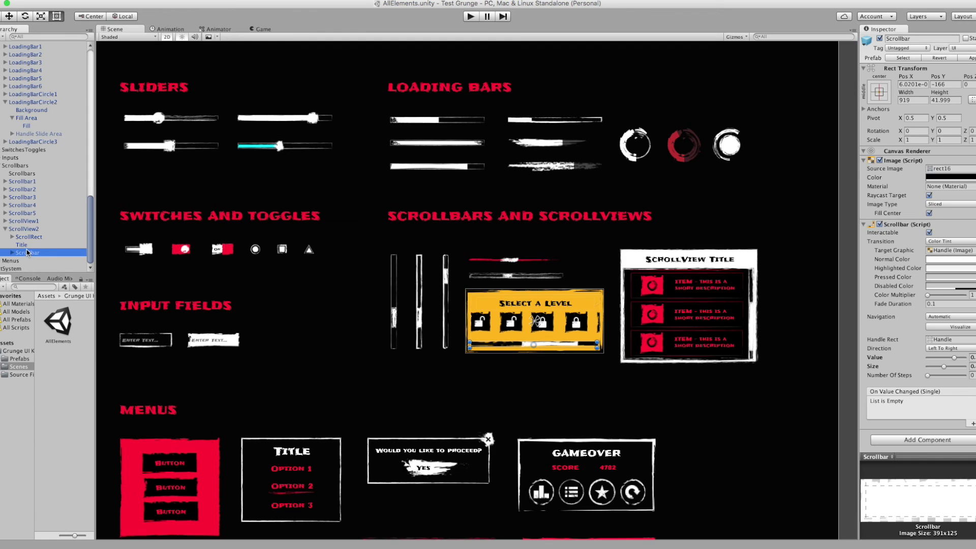
left_click(12, 236)
left_click(19, 244)
left_click(41, 269)
scroll(90, 234, "down", 3)
left_click(26, 196)
left_click(45, 205)
Step: Replace icon (3)'s padlock with the heart sprite icon10 tinted blue
left_click(972, 169)
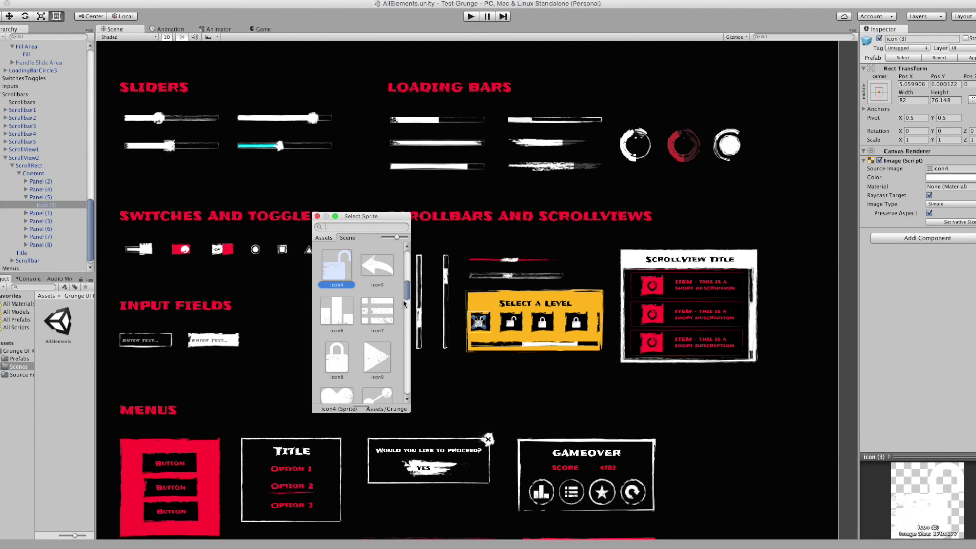
scroll(405, 303, "down", 3)
left_click(336, 261)
left_click(941, 178)
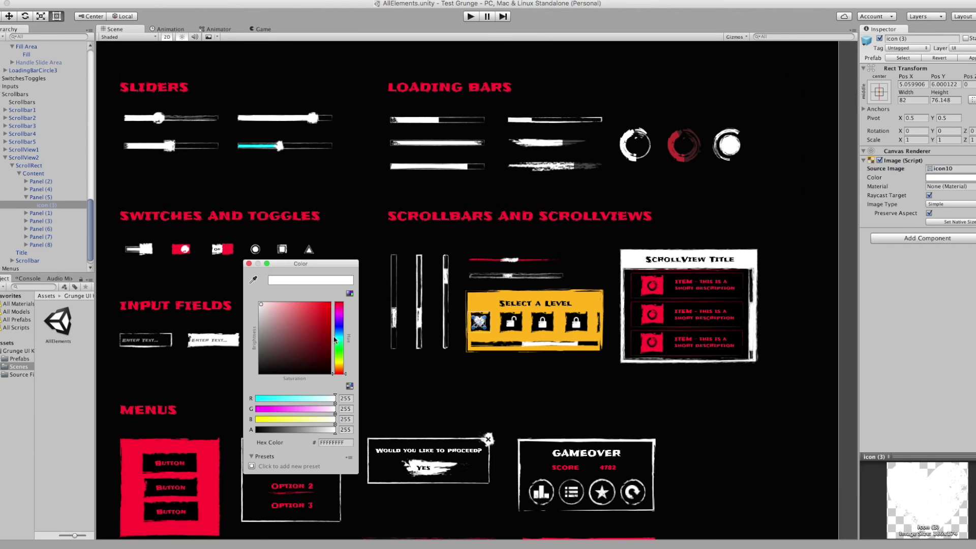
left_click(335, 339)
left_click(302, 333)
left_click(248, 264)
left_click(501, 349)
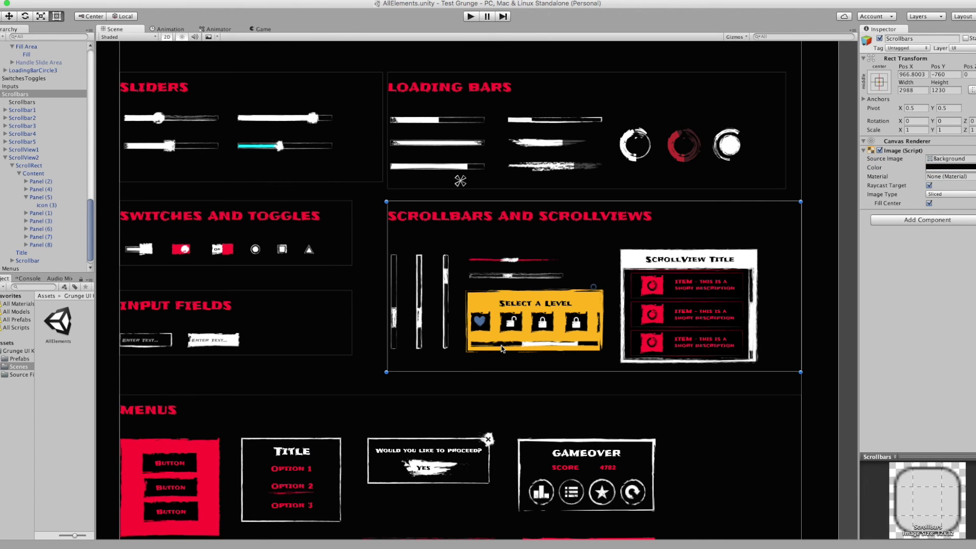
middle_click_drag(332, 322, 690, 392)
middle_click_drag(127, 365, 544, 403)
Step: Tint re11Panel dark grey and the textured rectangle panel orange from palette swatches
left_click(413, 326)
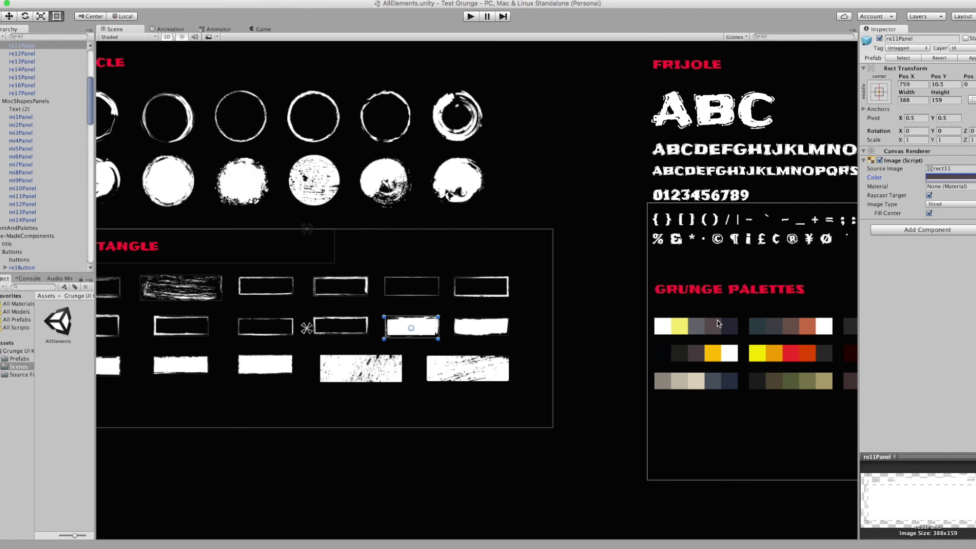
left_click(716, 328)
left_click(362, 369)
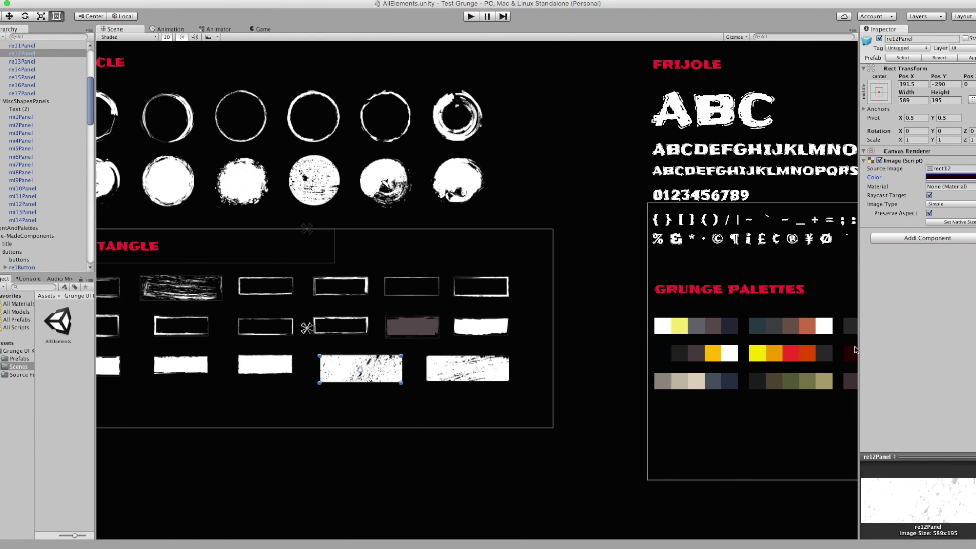
left_click(773, 352)
left_click(562, 298)
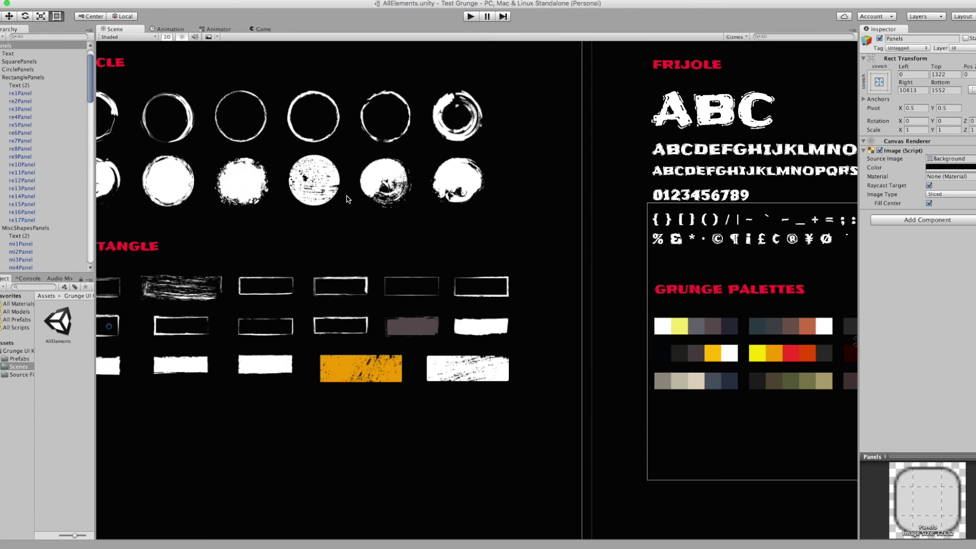
Step: Colour the second square outline sq2Panel red
left_click(346, 282)
middle_click_drag(345, 282, 686, 250)
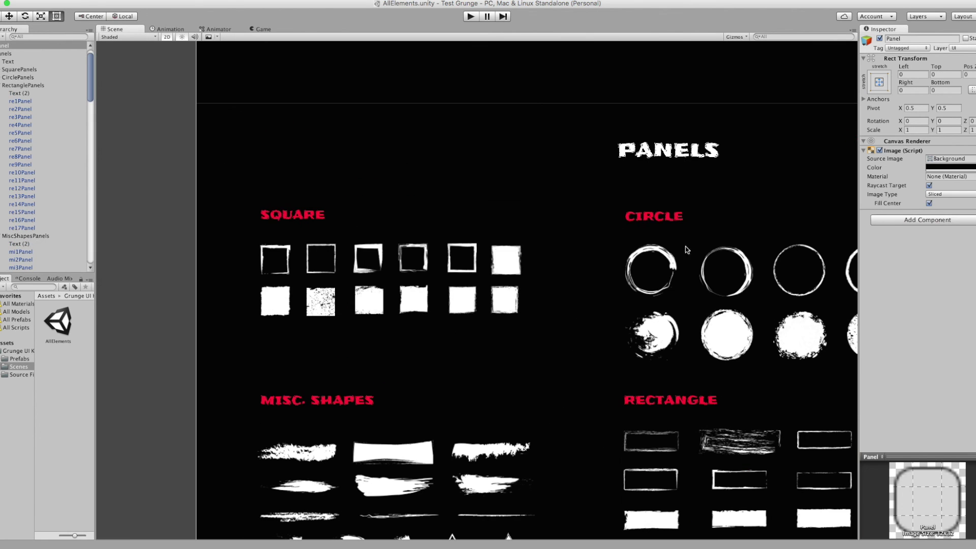
left_click(325, 250)
left_click_drag(316, 260, 613, 355)
left_click(418, 354)
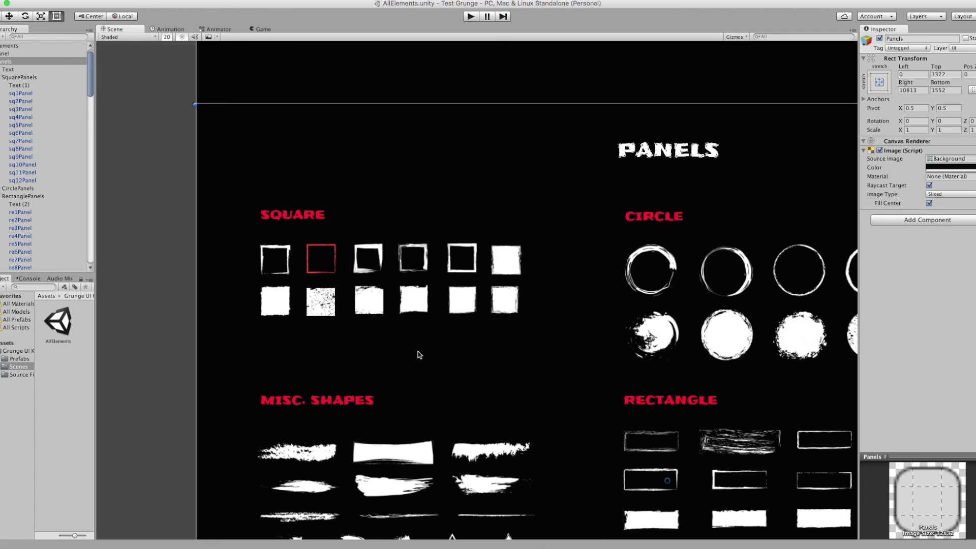